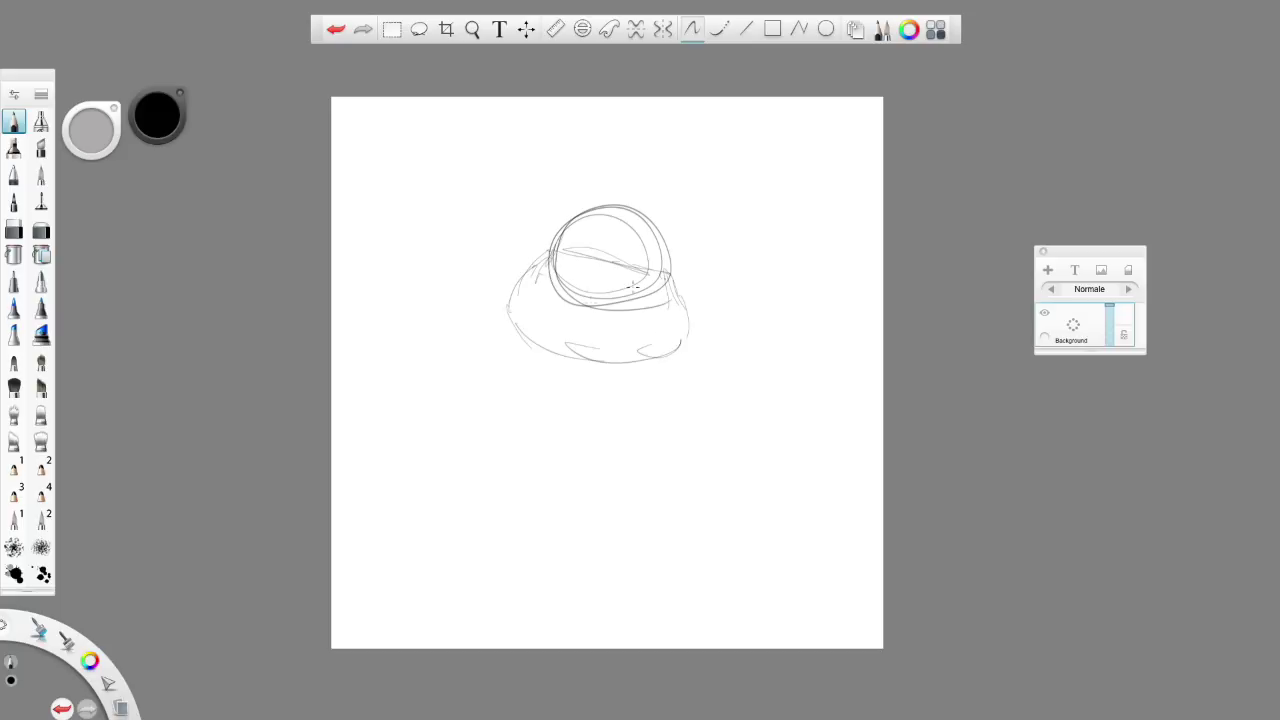
- Sketch rough eyes, brows, a nose and a smiling mouth over the head construction lines
mouse_move(596, 255)
mouse_down()
mouse_move(585, 302)
mouse_move(603, 270)
mouse_move(609, 290)
mouse_move(583, 307)
mouse_move(595, 317)
mouse_move(572, 305)
mouse_move(610, 313)
mouse_move(564, 306)
mouse_move(586, 322)
mouse_move(616, 318)
mouse_move(555, 319)
mouse_move(622, 299)
mouse_move(631, 317)
mouse_move(564, 324)
mouse_move(611, 307)
mouse_up()
click(575, 326)
drag(576, 245, 645, 272)
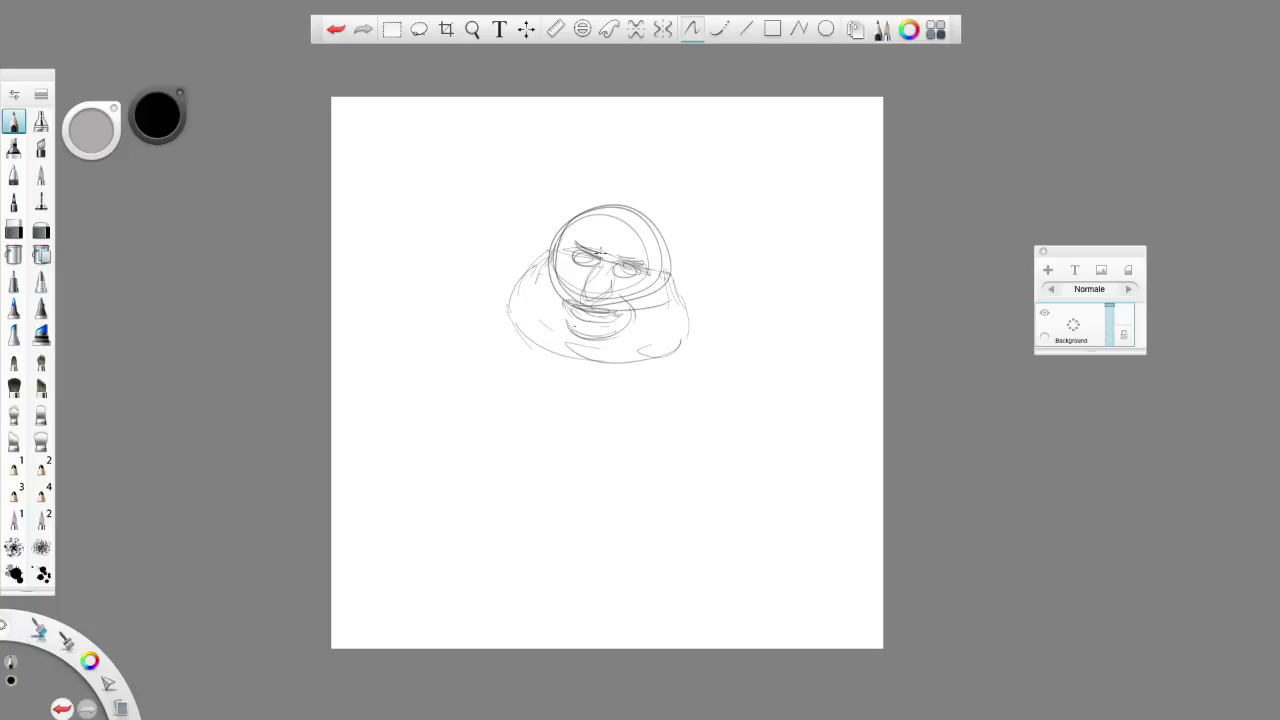
- Sketch a tilted brimmed hat on top of the head and rough ears on both sides
drag(578, 212, 684, 245)
drag(566, 194, 679, 238)
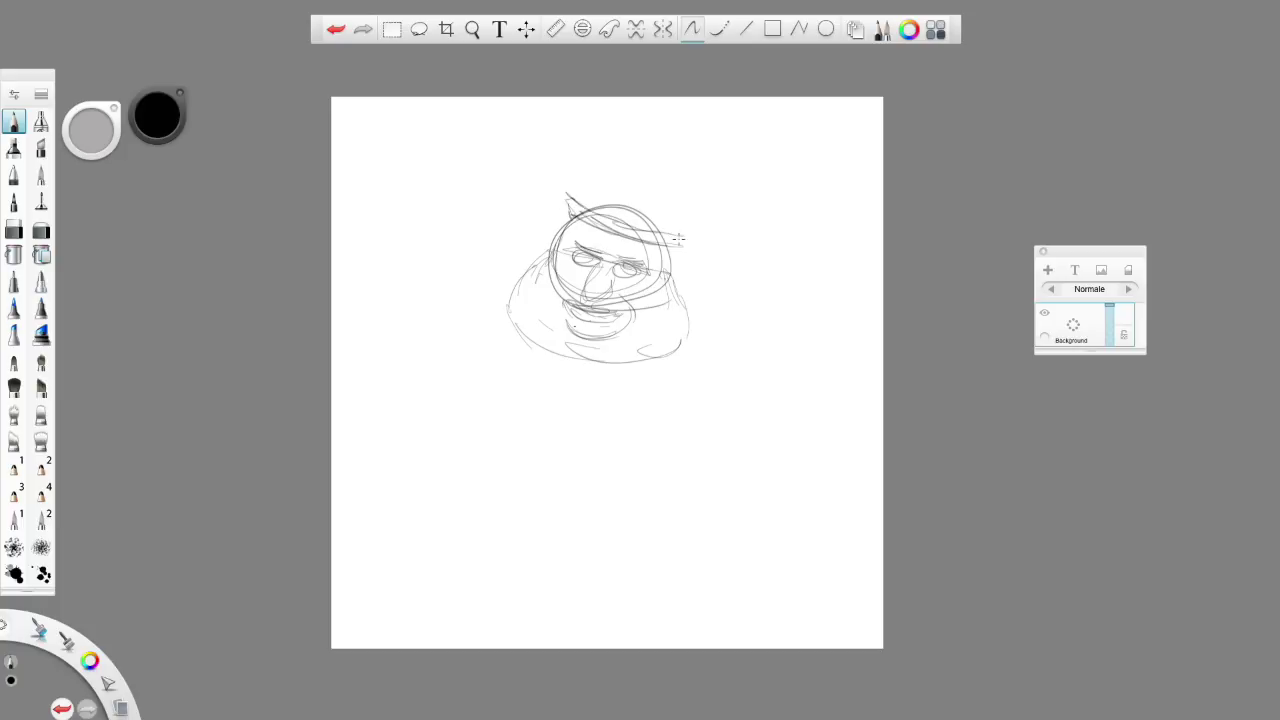
mouse_move(585, 205)
mouse_down()
mouse_move(619, 171)
mouse_move(654, 190)
mouse_move(663, 236)
mouse_up()
mouse_move(553, 247)
mouse_down()
mouse_move(526, 268)
mouse_move(548, 272)
mouse_up()
drag(674, 276, 686, 292)
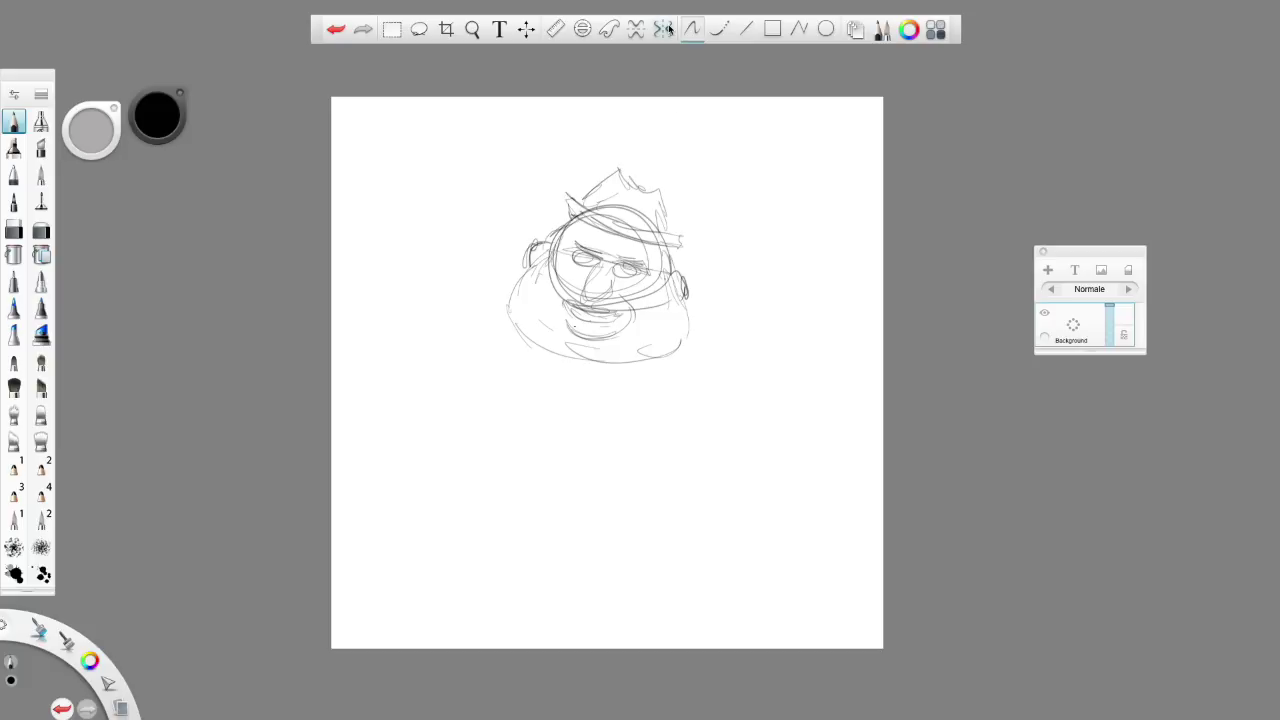
- Enlarge and reposition the rough sketch with the transform tool so that it fills most of the canvas
click(526, 29)
mouse_move(651, 337)
mouse_down()
mouse_move(686, 363)
mouse_move(655, 368)
mouse_move(678, 347)
mouse_move(691, 394)
mouse_move(669, 404)
mouse_move(670, 381)
mouse_move(688, 372)
mouse_move(668, 397)
mouse_move(637, 388)
mouse_move(646, 382)
mouse_up()
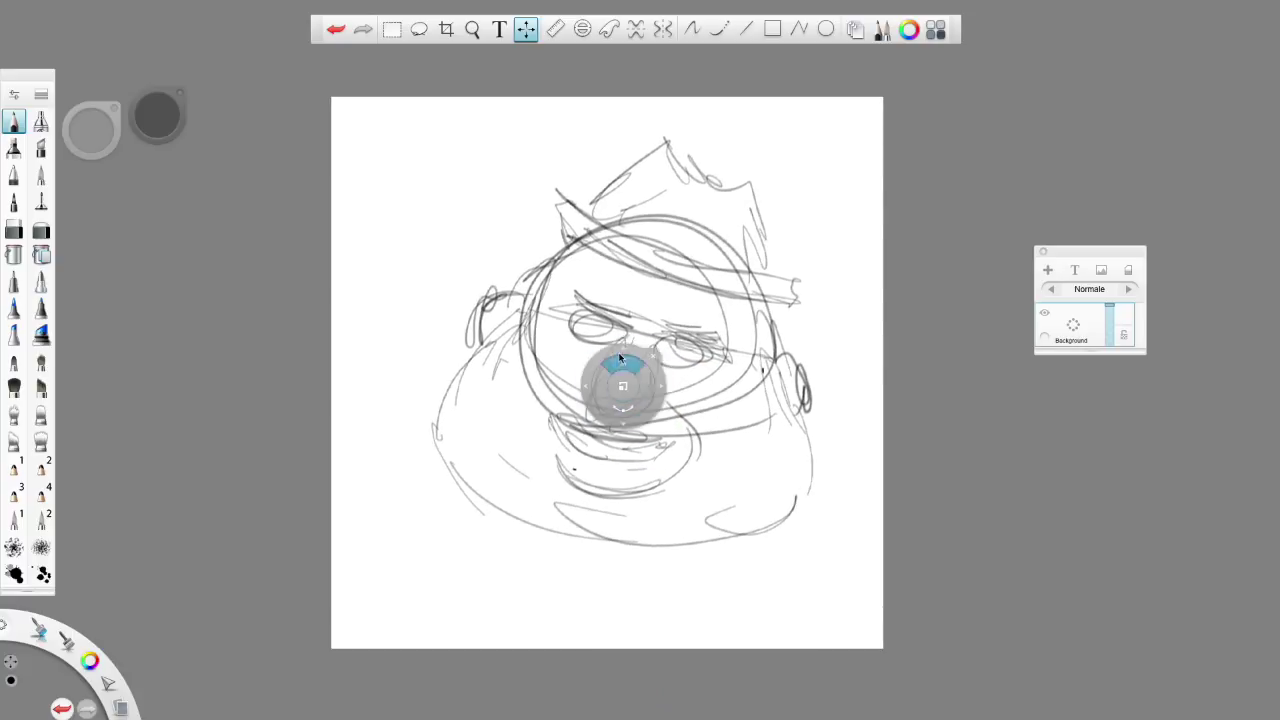
drag(694, 431, 633, 431)
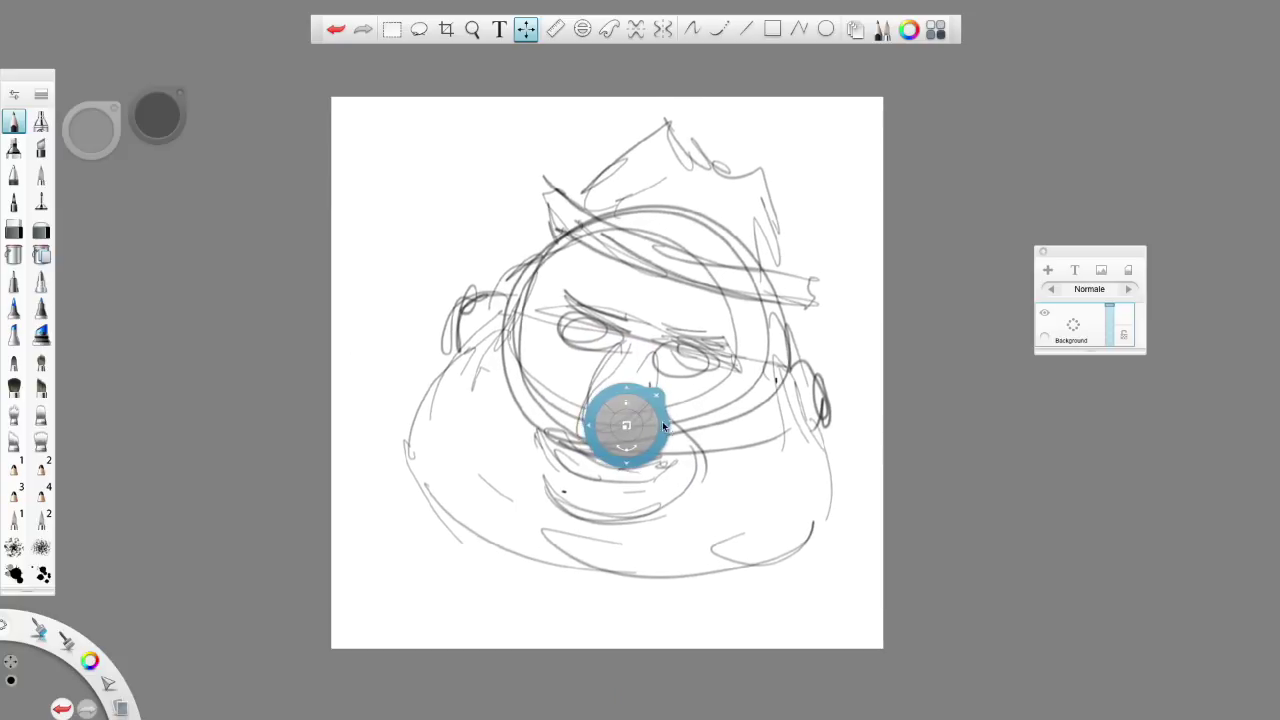
key(Escape)
- Lower the sketch layer's opacity to a faint grey and add a new layer above it
drag(1109, 314, 1110, 340)
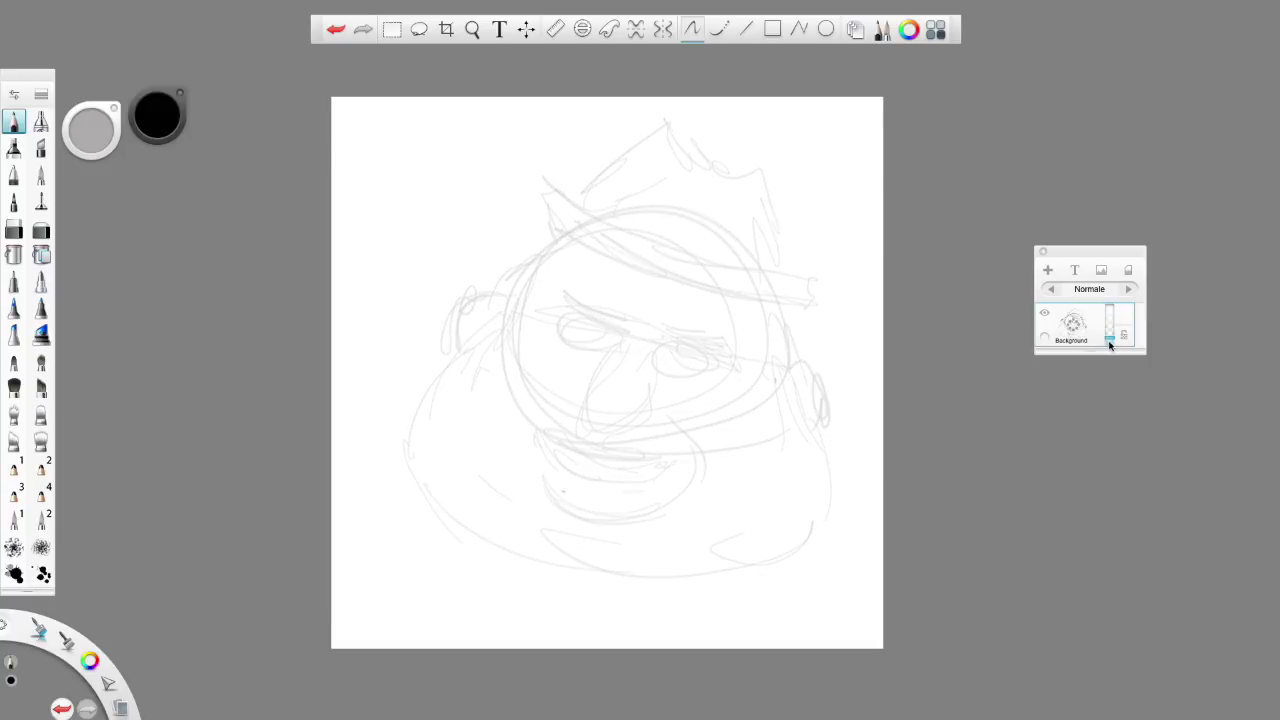
click(1048, 271)
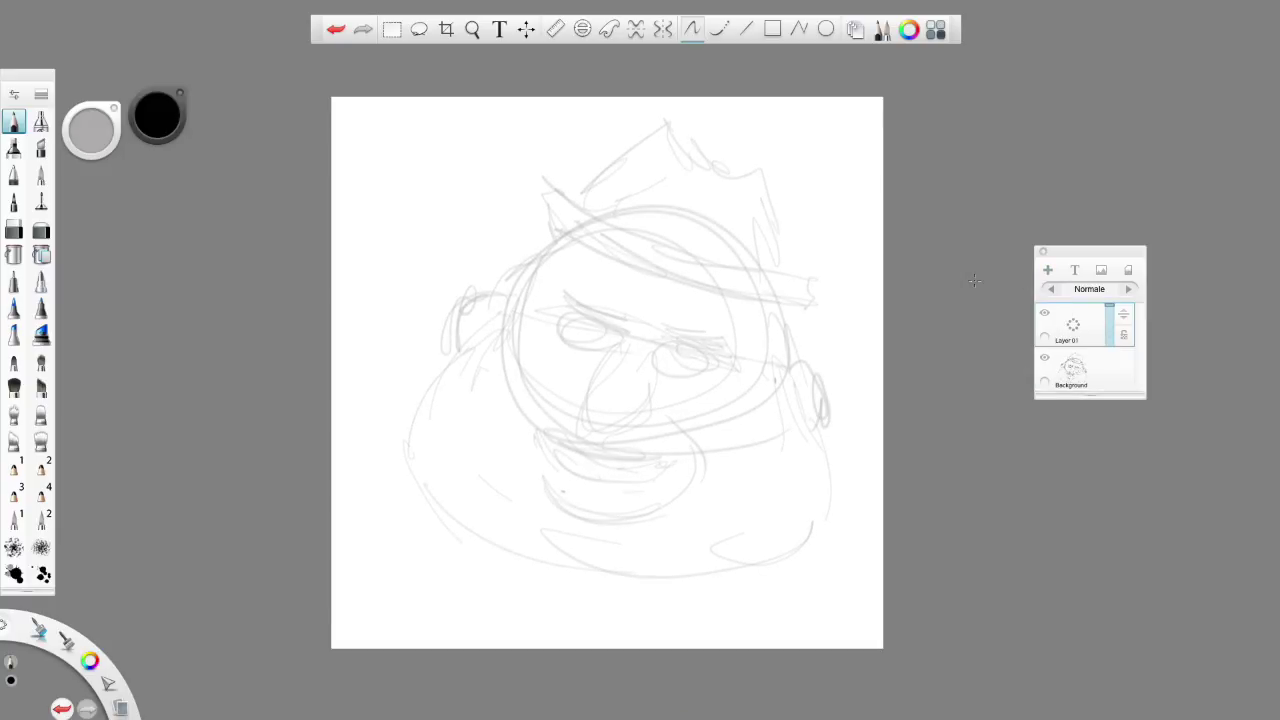
- Ink both eyes on the new layer with a textured black brush, adding outlines, upper lids, irises and pupils
click(14, 466)
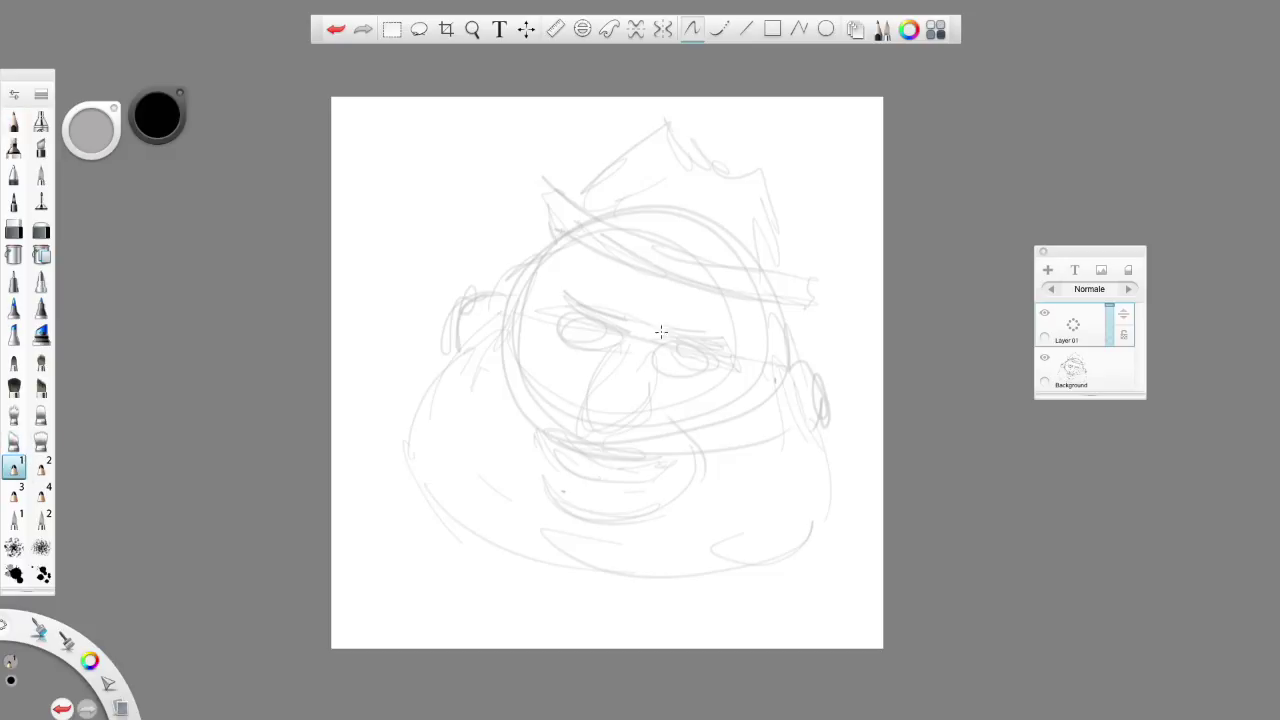
scroll(628, 375, up, 3)
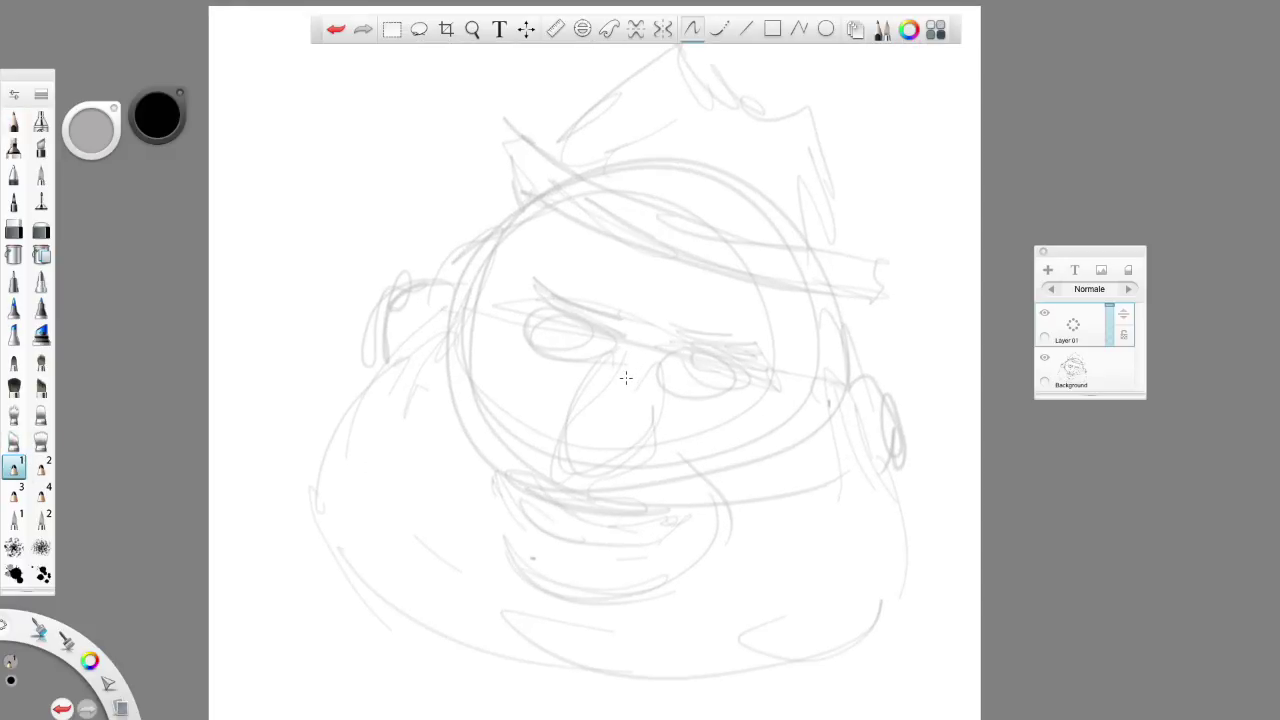
drag(526, 326, 594, 356)
drag(665, 379, 750, 393)
drag(530, 323, 552, 306)
mouse_move(662, 378)
mouse_down()
mouse_move(702, 362)
mouse_move(741, 392)
mouse_up()
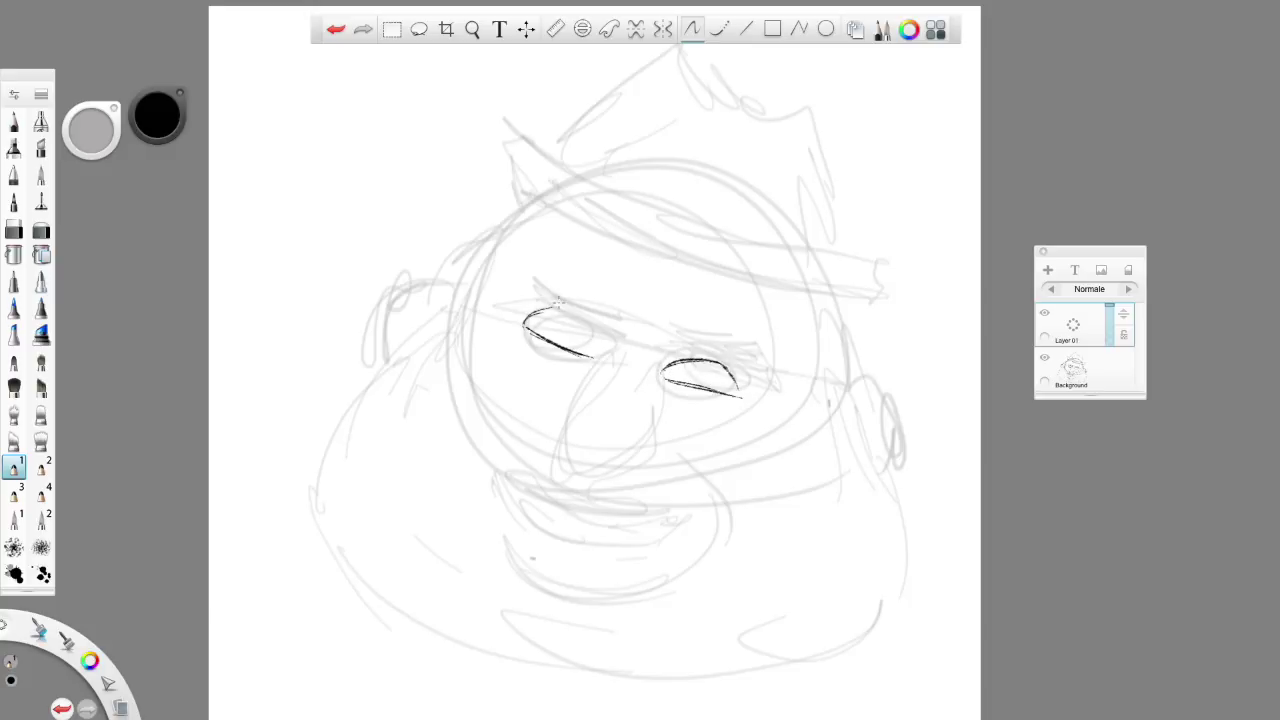
mouse_move(530, 294)
mouse_down()
mouse_move(621, 343)
mouse_move(547, 342)
mouse_move(576, 325)
mouse_move(587, 345)
mouse_move(554, 342)
mouse_move(596, 342)
mouse_up()
mouse_move(675, 379)
mouse_down()
mouse_move(700, 362)
mouse_move(702, 384)
mouse_up()
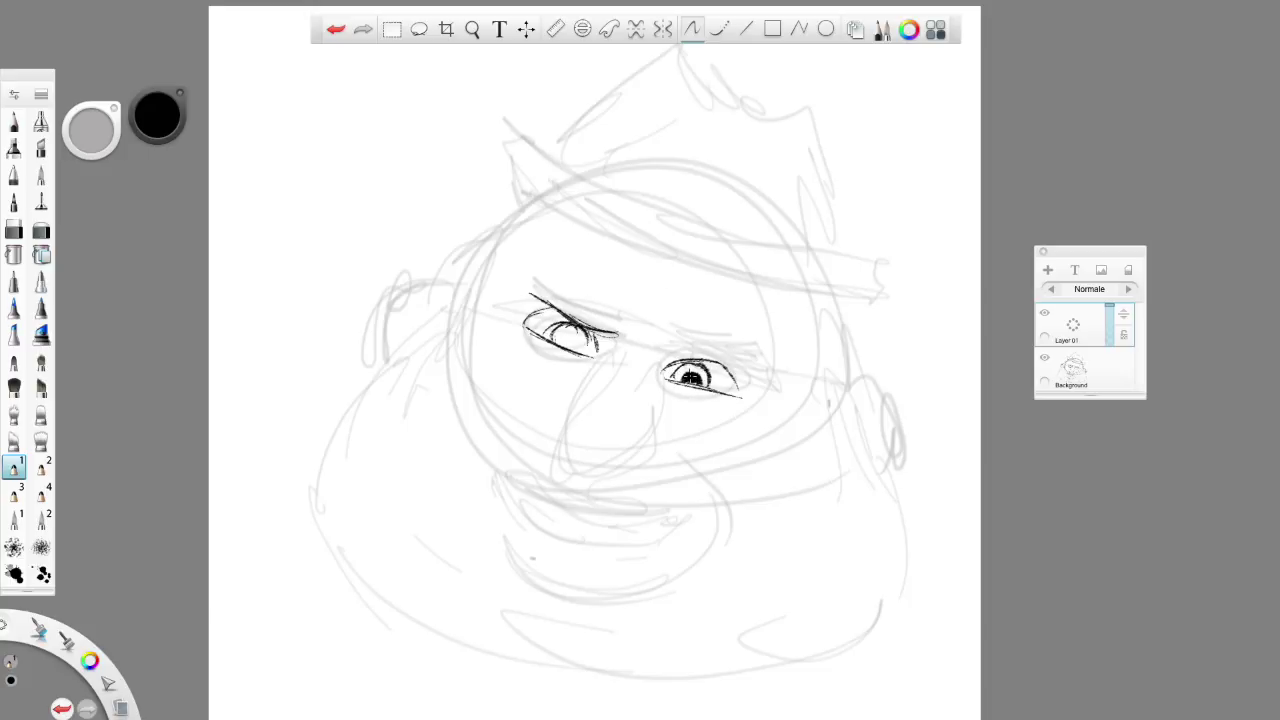
- Ink the thick frowning eyebrows, the long nose and the lines under both eyes
mouse_move(568, 341)
mouse_down()
mouse_move(748, 358)
mouse_move(730, 340)
mouse_move(762, 384)
mouse_up()
mouse_move(650, 356)
mouse_down()
mouse_move(684, 326)
mouse_move(700, 338)
mouse_up()
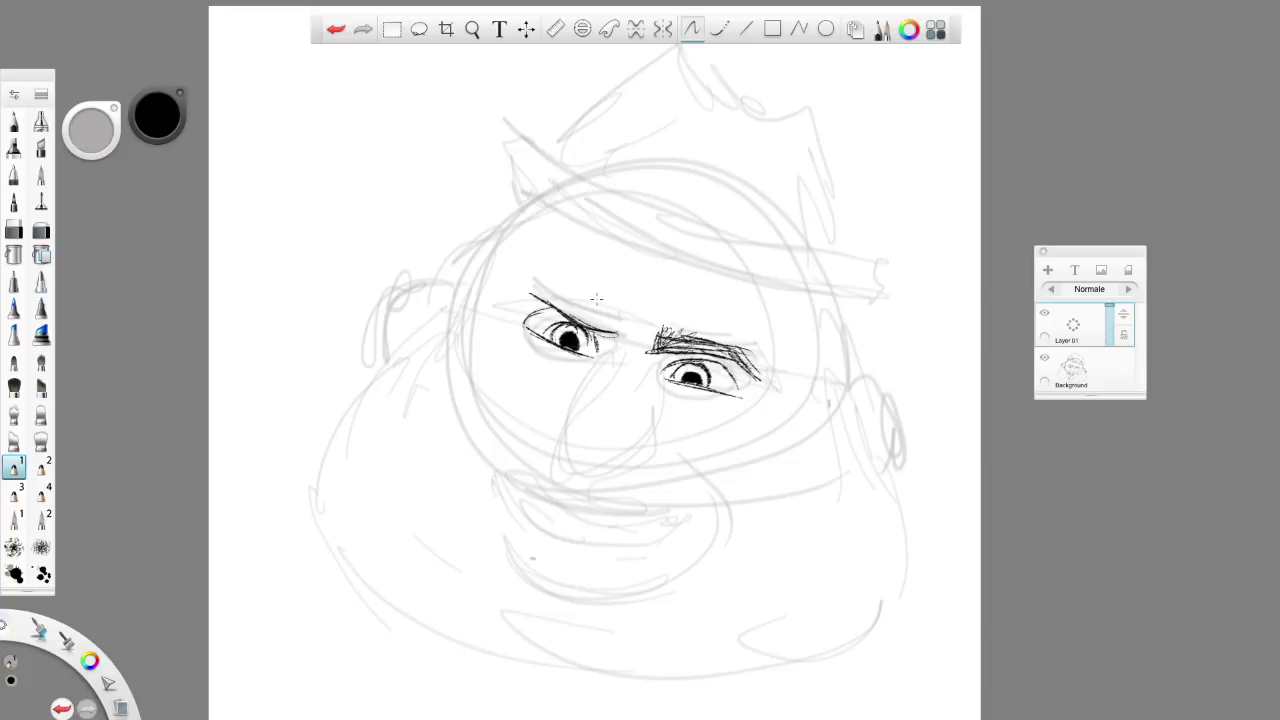
mouse_move(530, 286)
mouse_down()
mouse_move(622, 322)
mouse_move(551, 434)
mouse_move(564, 473)
mouse_move(647, 462)
mouse_up()
mouse_move(660, 378)
mouse_down()
mouse_move(660, 395)
mouse_move(739, 417)
mouse_up()
drag(515, 341, 560, 367)
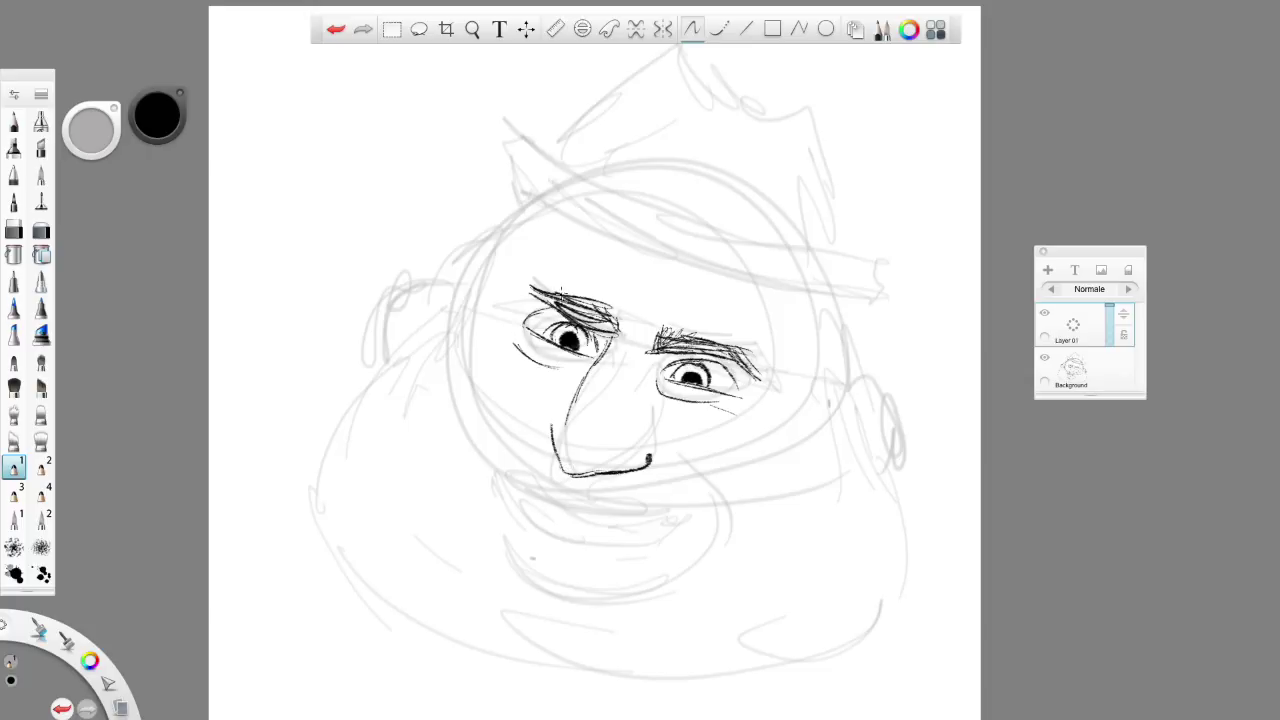
- Ink the open smile, the cheek fold beside the nose and the rounded chin, undoing the stray cheek stroke
mouse_move(518, 475)
mouse_down()
mouse_move(621, 517)
mouse_move(600, 506)
mouse_move(697, 508)
mouse_up()
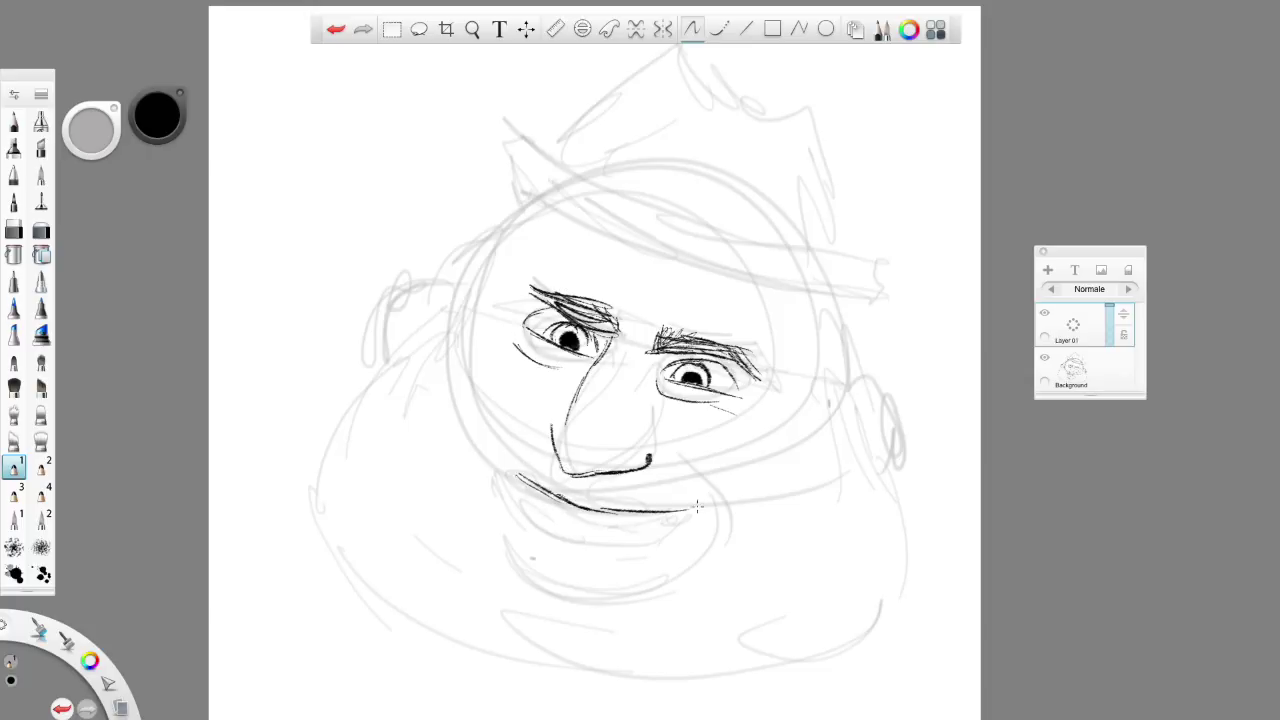
mouse_move(515, 474)
mouse_down()
mouse_move(550, 528)
mouse_move(605, 535)
mouse_move(682, 507)
mouse_move(650, 518)
mouse_move(526, 486)
mouse_move(530, 471)
mouse_up()
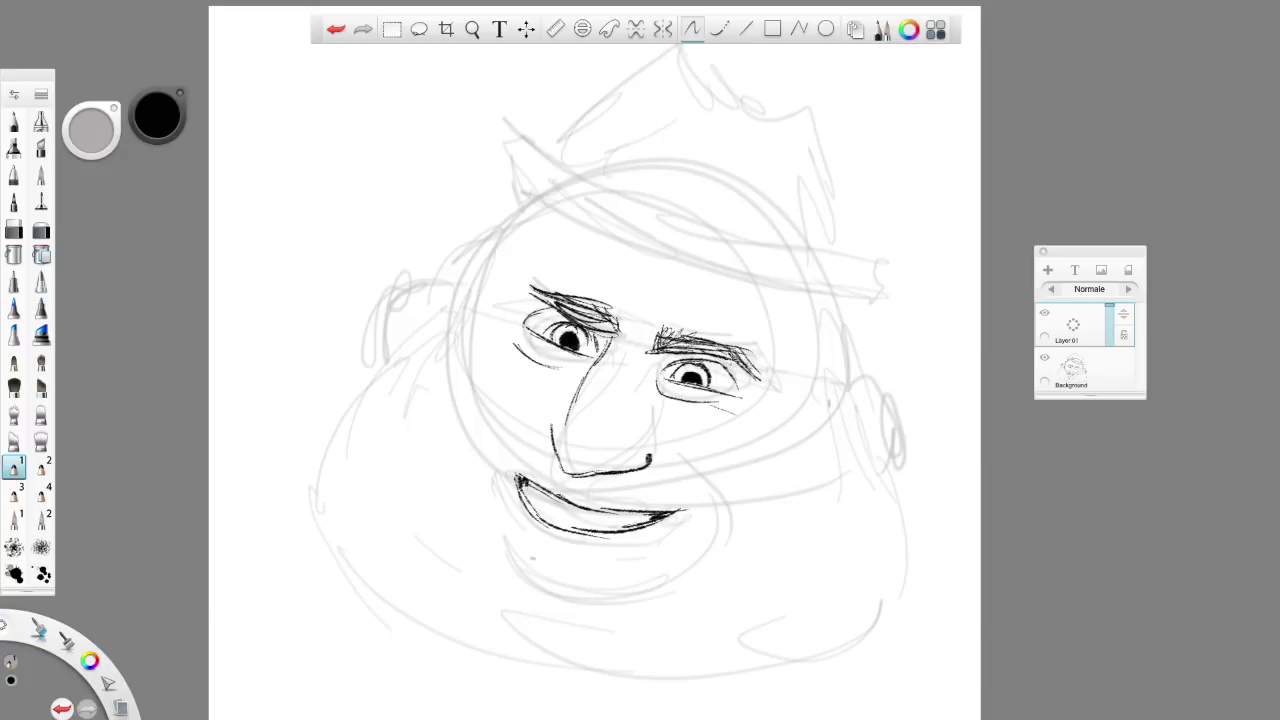
drag(656, 443, 720, 528)
mouse_move(656, 446)
mouse_down()
mouse_move(697, 495)
mouse_move(642, 558)
mouse_up()
mouse_move(716, 516)
mouse_down()
mouse_move(700, 470)
mouse_move(680, 462)
mouse_up()
mouse_move(497, 486)
mouse_down()
mouse_move(494, 522)
mouse_move(578, 590)
mouse_move(634, 588)
mouse_up()
drag(802, 422, 889, 505)
key(ctrl+z)
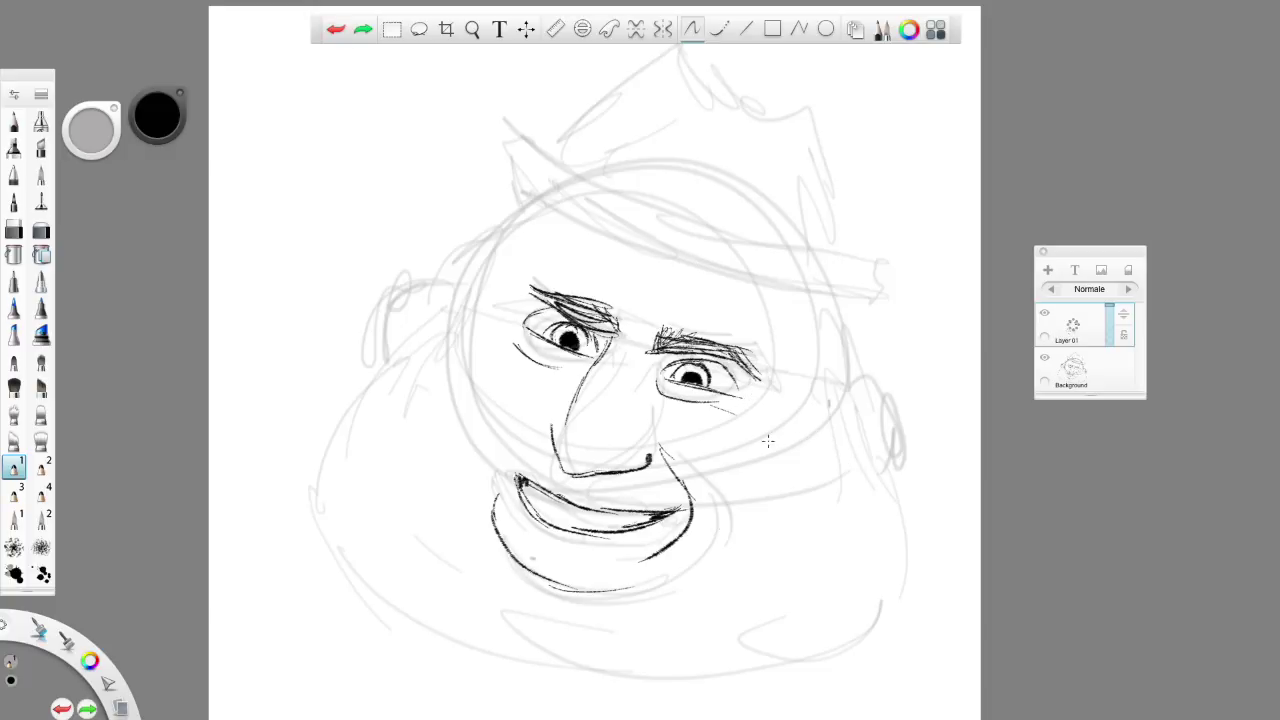
- Ink the wide double-chin and jowl outline on both sides, plus the ear and sideburn at the face's right
mouse_move(470, 610)
mouse_down()
mouse_move(587, 646)
mouse_move(500, 623)
mouse_move(778, 637)
mouse_up()
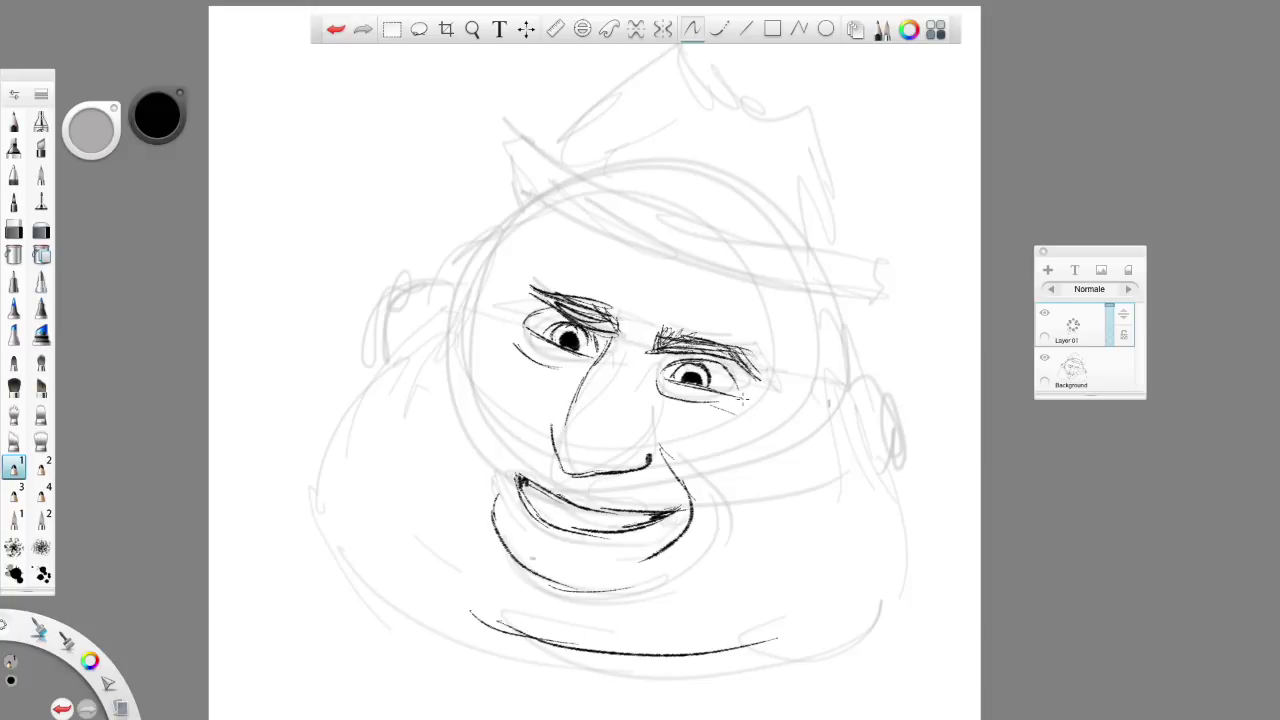
mouse_move(842, 437)
mouse_down()
mouse_move(874, 501)
mouse_move(856, 629)
mouse_move(788, 638)
mouse_up()
mouse_move(808, 354)
mouse_down()
mouse_move(836, 370)
mouse_move(842, 338)
mouse_move(826, 390)
mouse_move(891, 424)
mouse_move(885, 454)
mouse_move(856, 410)
mouse_move(883, 390)
mouse_move(862, 428)
mouse_up()
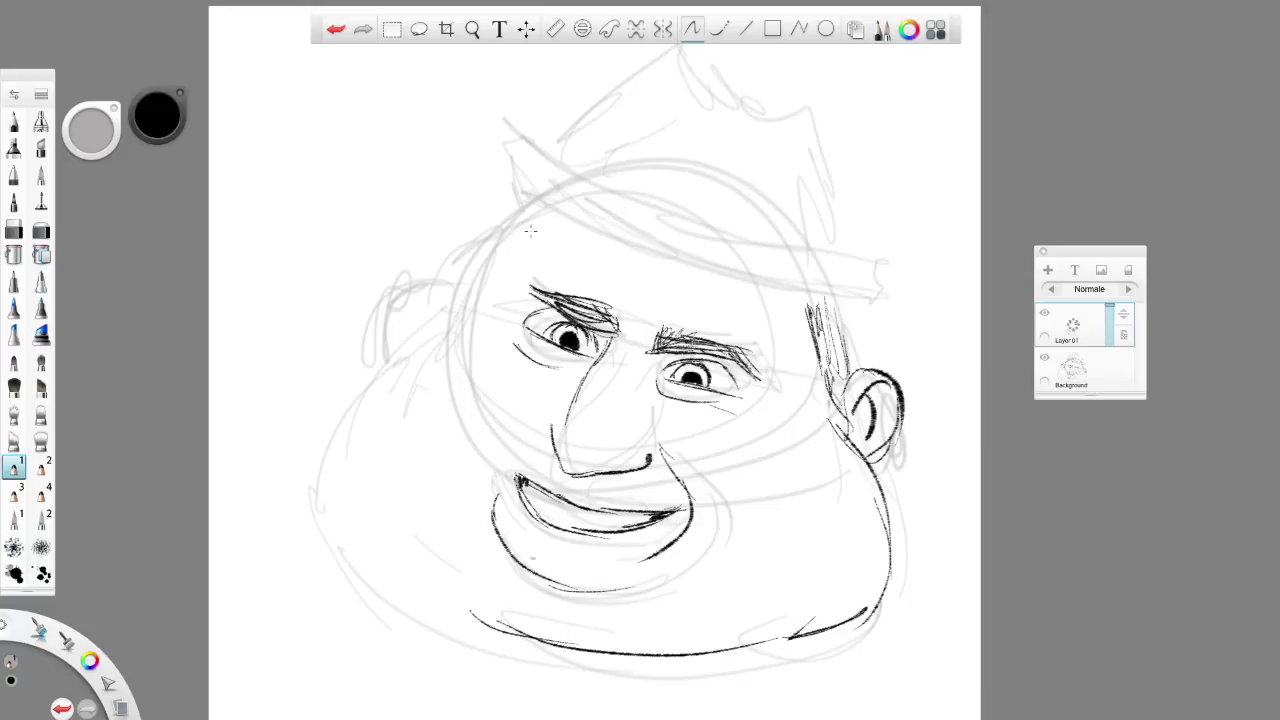
mouse_move(536, 206)
mouse_down()
mouse_move(326, 480)
mouse_move(422, 612)
mouse_move(568, 645)
mouse_up()
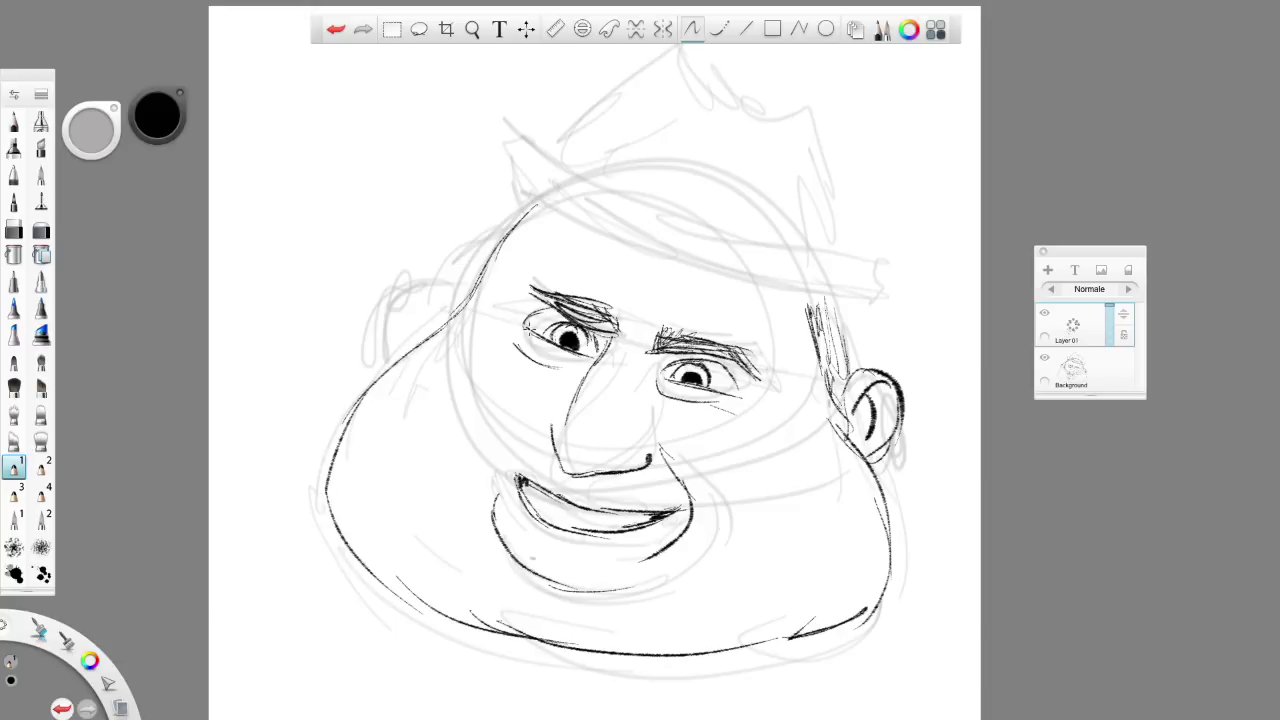
- Ink the ear at the face's left and hatch the hair in front of both ears
mouse_move(447, 311)
mouse_down()
mouse_move(430, 275)
mouse_move(393, 362)
mouse_up()
drag(416, 292, 404, 346)
mouse_move(478, 276)
mouse_down()
mouse_move(508, 226)
mouse_move(455, 305)
mouse_move(515, 222)
mouse_up()
drag(845, 382, 832, 316)
- Ink the curved, upturned hat brim across the forehead
mouse_move(536, 205)
mouse_down()
mouse_move(504, 152)
mouse_move(626, 256)
mouse_up()
mouse_move(576, 218)
mouse_down()
mouse_move(684, 280)
mouse_move(812, 289)
mouse_up()
mouse_move(730, 278)
mouse_down()
mouse_move(861, 299)
mouse_move(887, 267)
mouse_up()
mouse_move(506, 156)
mouse_down()
mouse_move(561, 141)
mouse_move(662, 222)
mouse_up()
mouse_move(598, 194)
mouse_down()
mouse_move(666, 226)
mouse_move(884, 268)
mouse_up()
drag(786, 250, 896, 265)
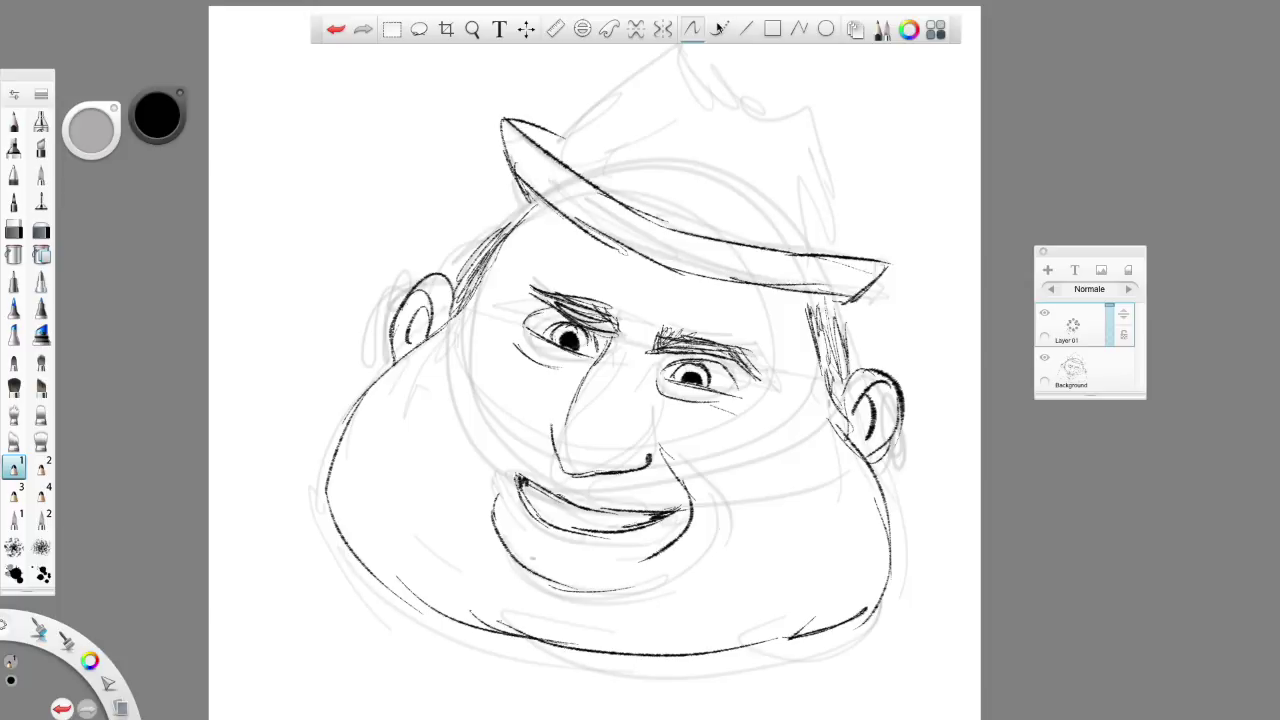
- Ink the hat's crown and band, then hatch the band and the dent at the top
mouse_move(549, 147)
mouse_down()
mouse_move(671, 59)
mouse_move(758, 100)
mouse_move(808, 103)
mouse_move(838, 244)
mouse_up()
drag(822, 146, 840, 248)
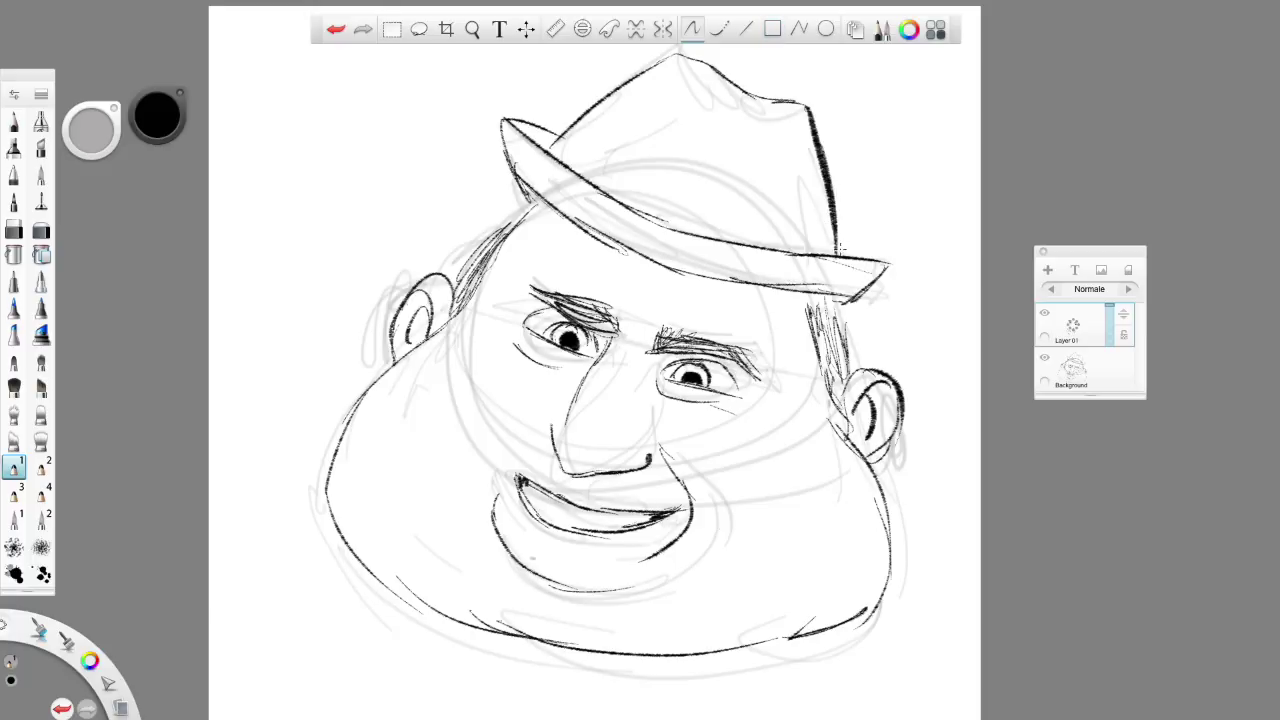
mouse_move(580, 122)
mouse_down()
mouse_move(706, 220)
mouse_move(832, 224)
mouse_up()
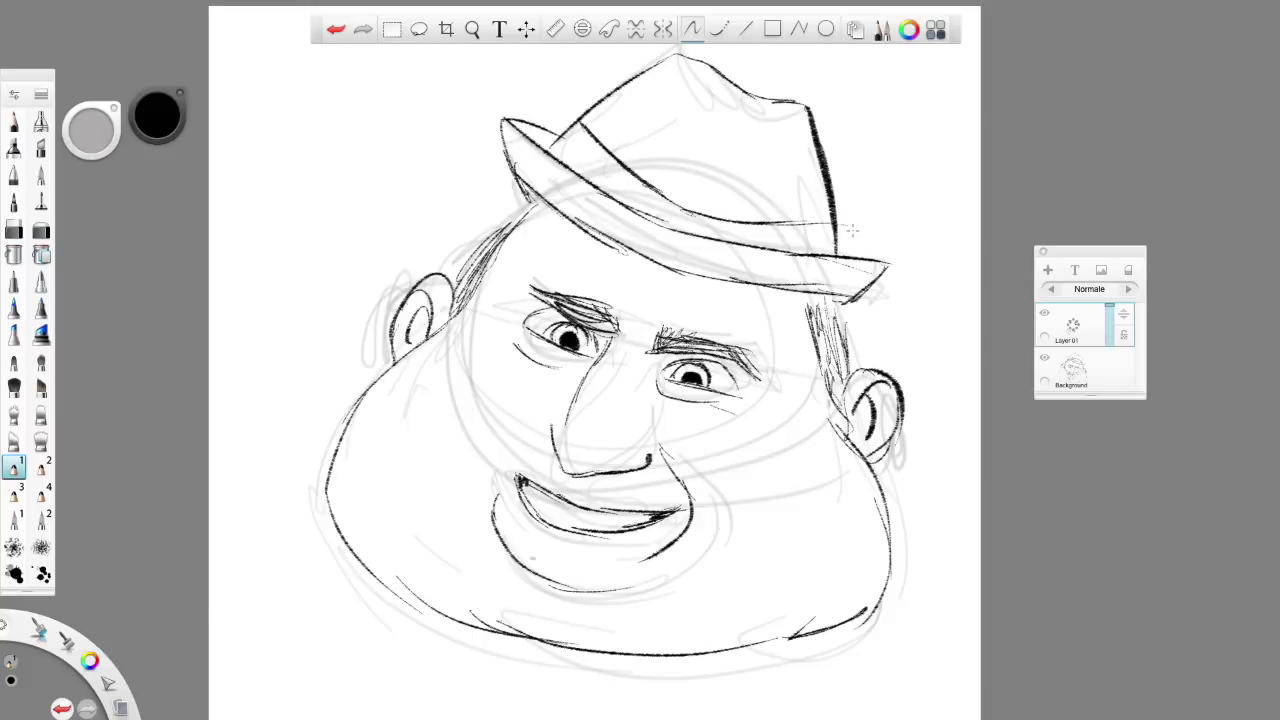
mouse_move(698, 69)
mouse_down()
mouse_move(752, 104)
mouse_move(737, 103)
mouse_up()
mouse_move(558, 148)
mouse_down()
mouse_move(578, 176)
mouse_move(714, 238)
mouse_move(834, 230)
mouse_move(788, 243)
mouse_up()
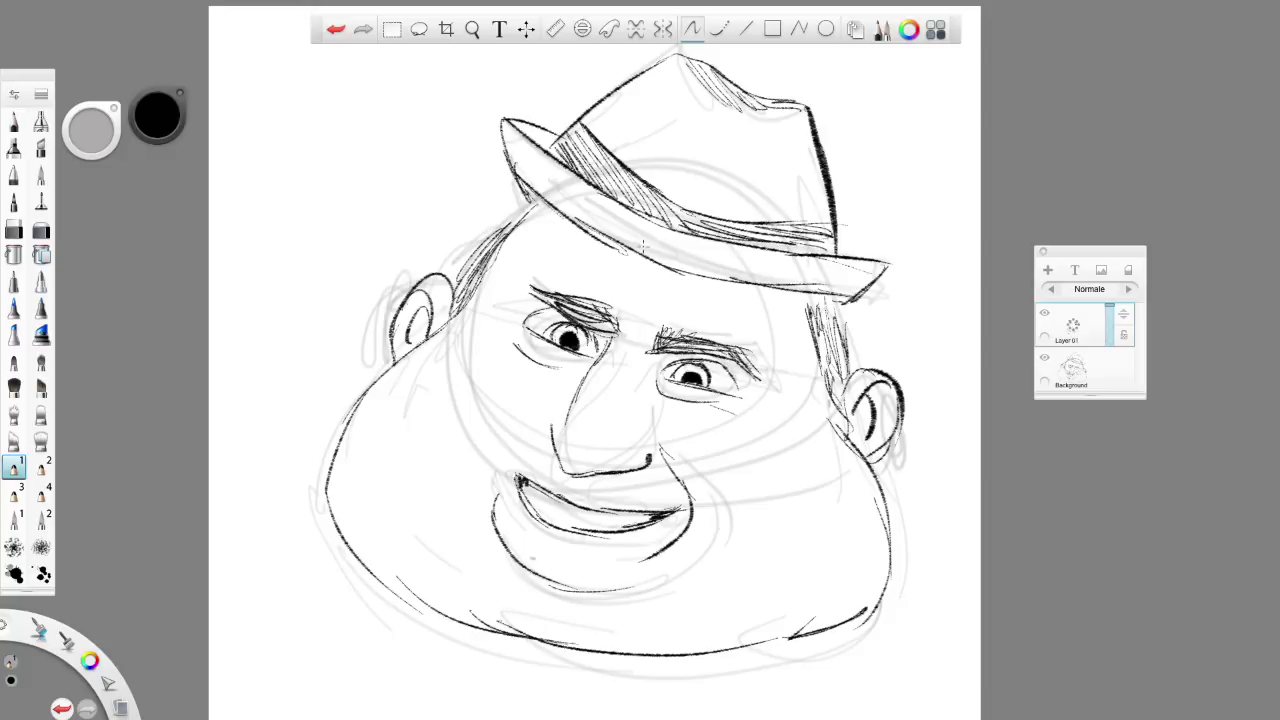
- Add lines under the eyes and ink the shirt collar with a dark tie knot beneath the chin
scroll(730, 384, down, 3)
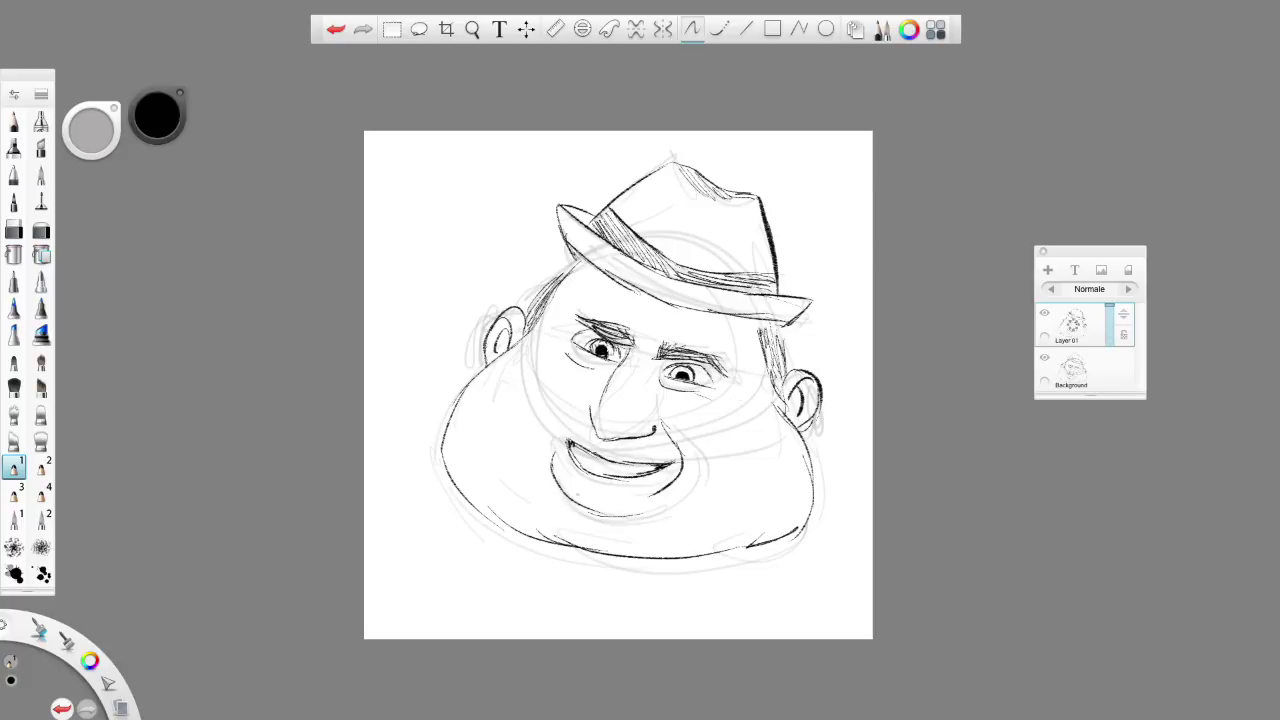
drag(678, 370, 692, 376)
drag(578, 354, 712, 392)
mouse_move(445, 436)
mouse_down()
mouse_move(445, 517)
mouse_move(510, 573)
mouse_move(556, 563)
mouse_move(595, 531)
mouse_move(601, 549)
mouse_move(572, 558)
mouse_move(612, 564)
mouse_move(561, 576)
mouse_move(603, 574)
mouse_move(591, 558)
mouse_move(577, 562)
mouse_move(604, 566)
mouse_move(552, 574)
mouse_move(574, 586)
mouse_move(616, 572)
mouse_move(620, 596)
mouse_move(800, 565)
mouse_up()
drag(815, 518, 820, 540)
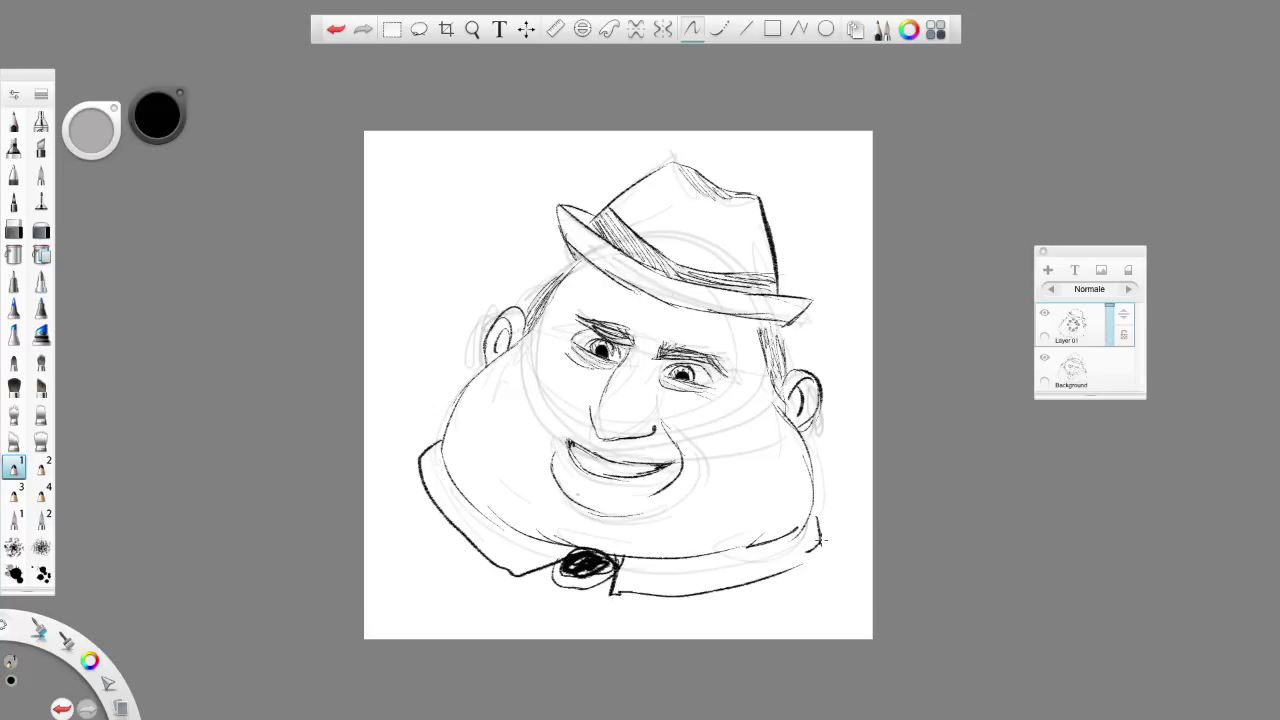
- Hatch the inner ears, eye corner, mouth corners and the area beneath the hat brim on the ink layer
click(1100, 367)
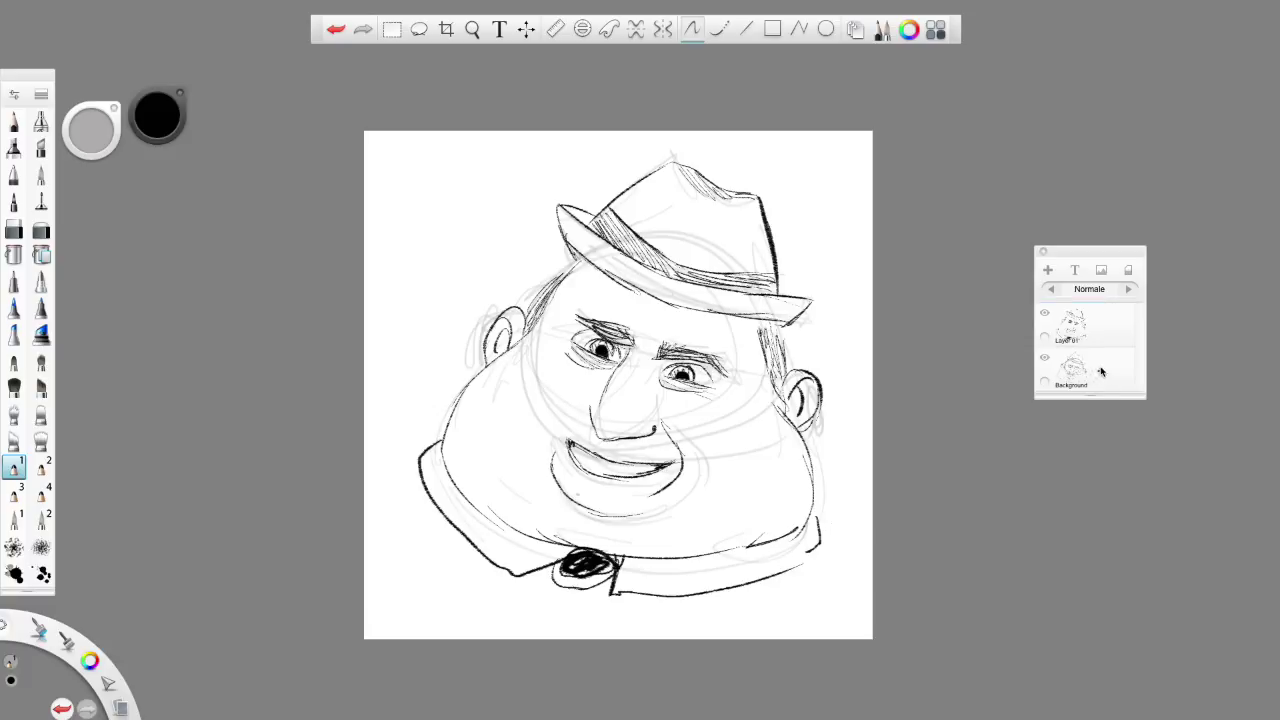
click(1103, 342)
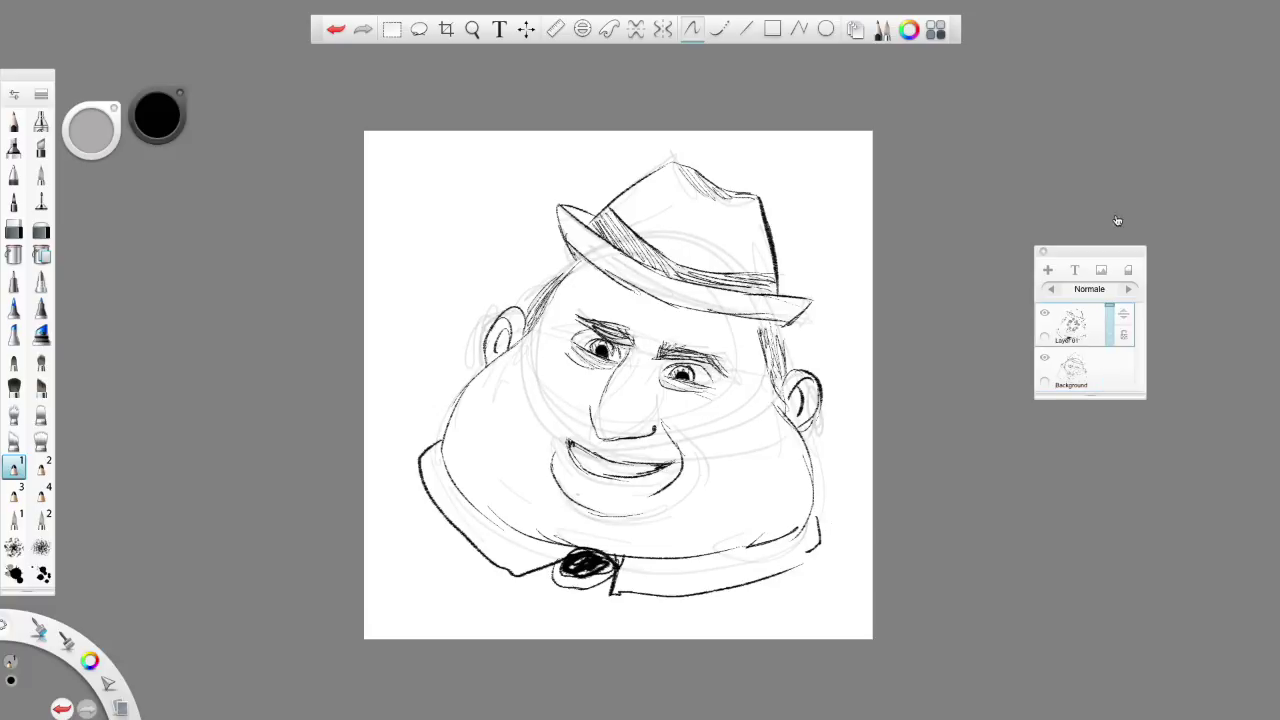
drag(700, 366, 730, 384)
mouse_move(805, 397)
mouse_down()
mouse_move(790, 408)
mouse_move(800, 420)
mouse_up()
drag(508, 326, 490, 356)
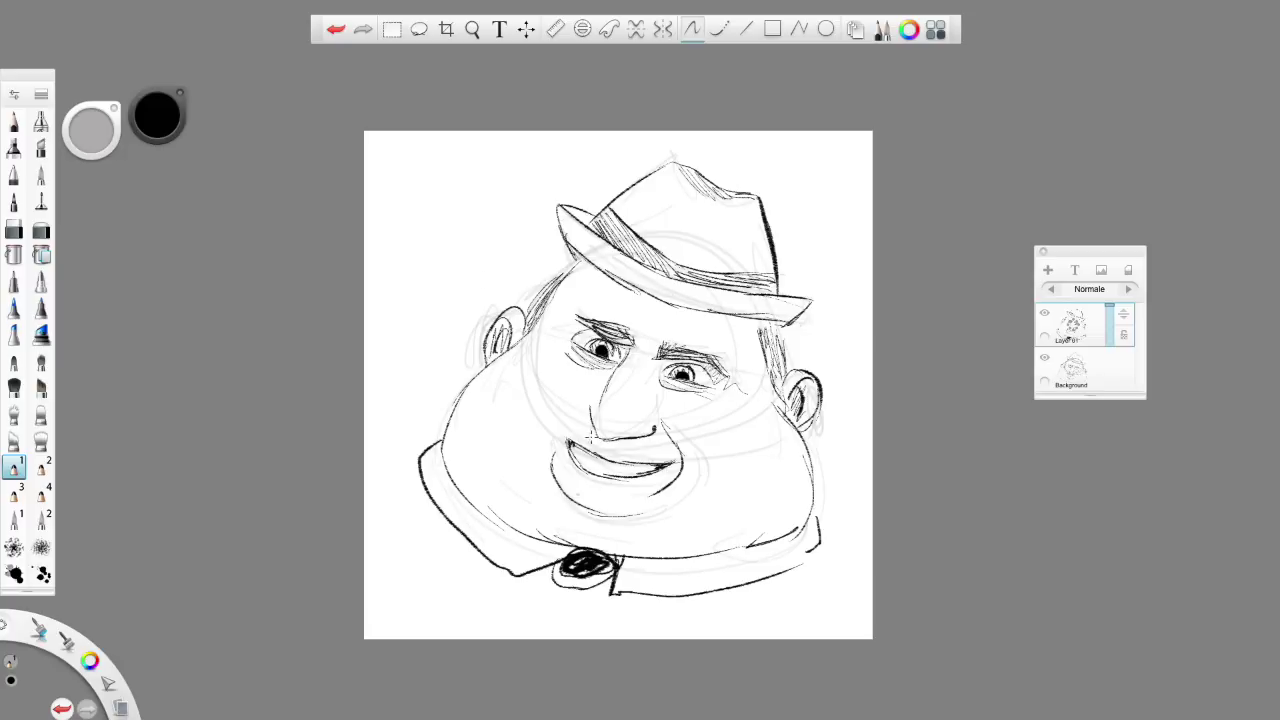
mouse_move(566, 438)
mouse_down()
mouse_move(578, 414)
mouse_move(556, 428)
mouse_up()
mouse_move(680, 442)
mouse_down()
mouse_move(686, 478)
mouse_move(672, 490)
mouse_up()
mouse_move(548, 308)
mouse_down()
mouse_move(578, 268)
mouse_move(766, 325)
mouse_up()
drag(772, 336, 772, 350)
- Add small white highlights to both pupils with the pencil
click(14, 121)
click(157, 115)
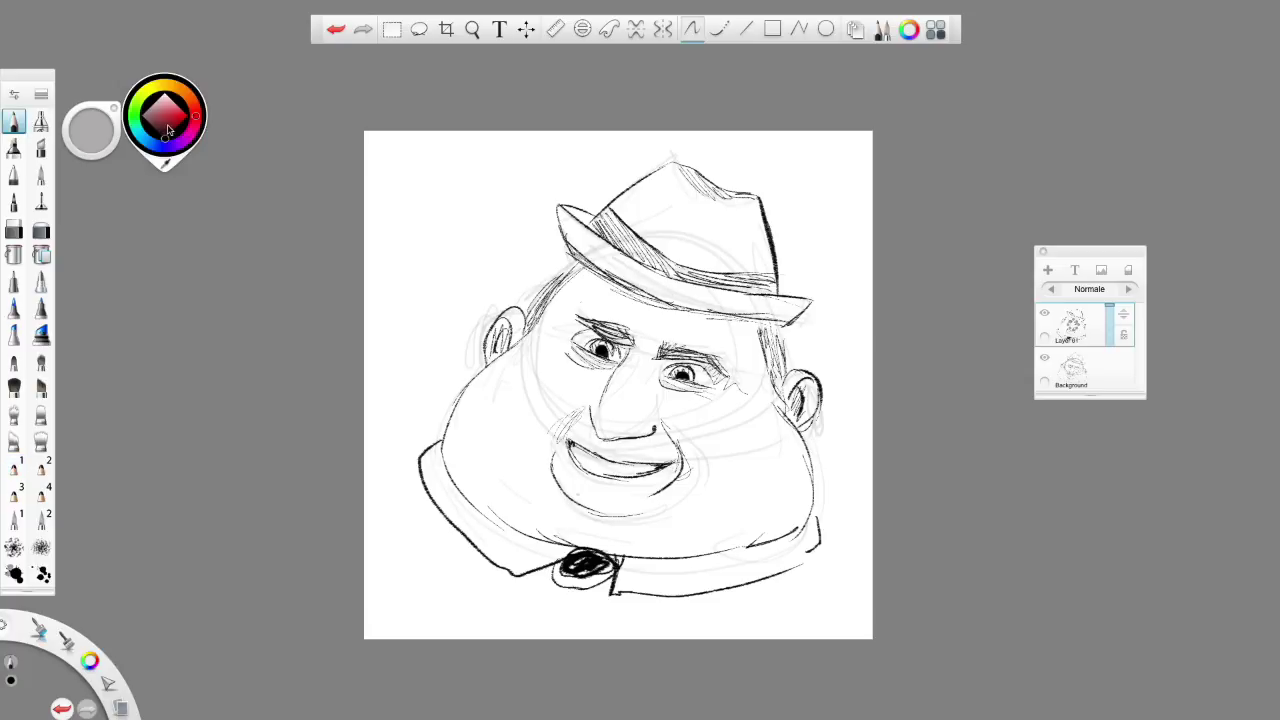
drag(604, 343, 599, 353)
drag(683, 367, 682, 371)
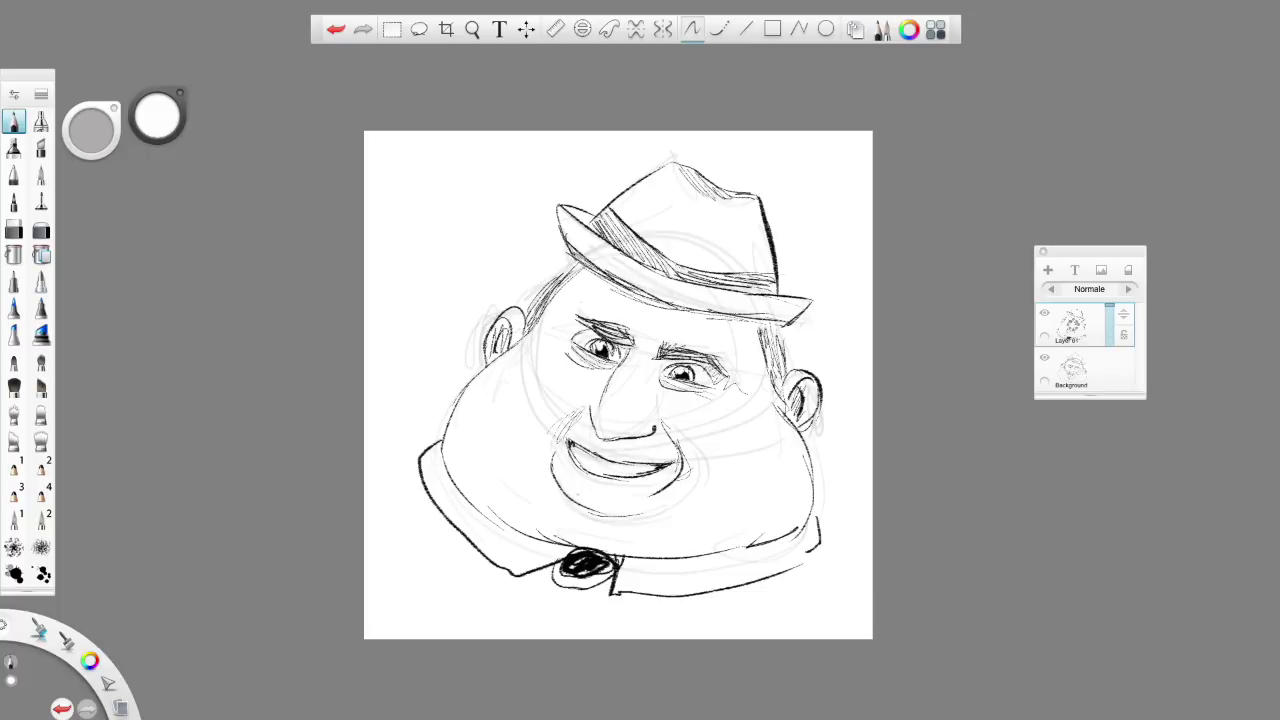
- Restore black and hatch the temples and sideburns with the textured ink brush
click(157, 116)
drag(172, 118, 163, 143)
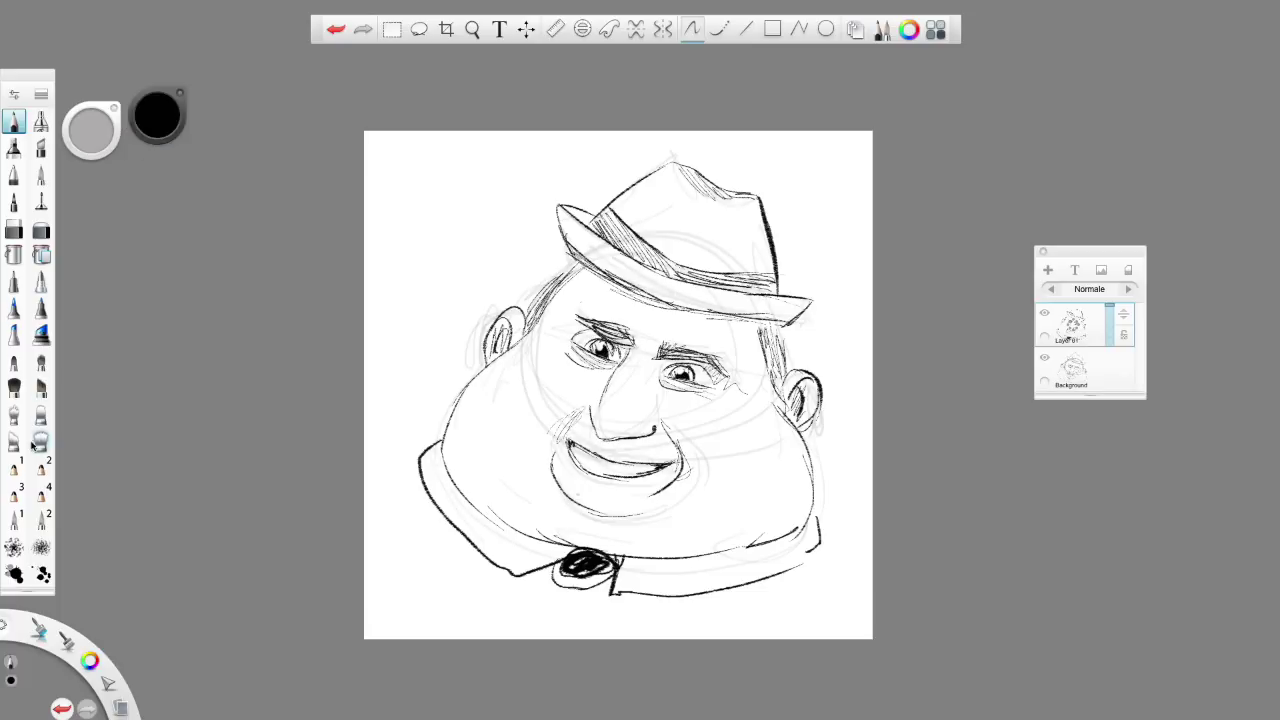
click(14, 467)
mouse_move(745, 376)
mouse_down()
mouse_move(772, 350)
mouse_move(772, 380)
mouse_up()
drag(770, 324, 782, 378)
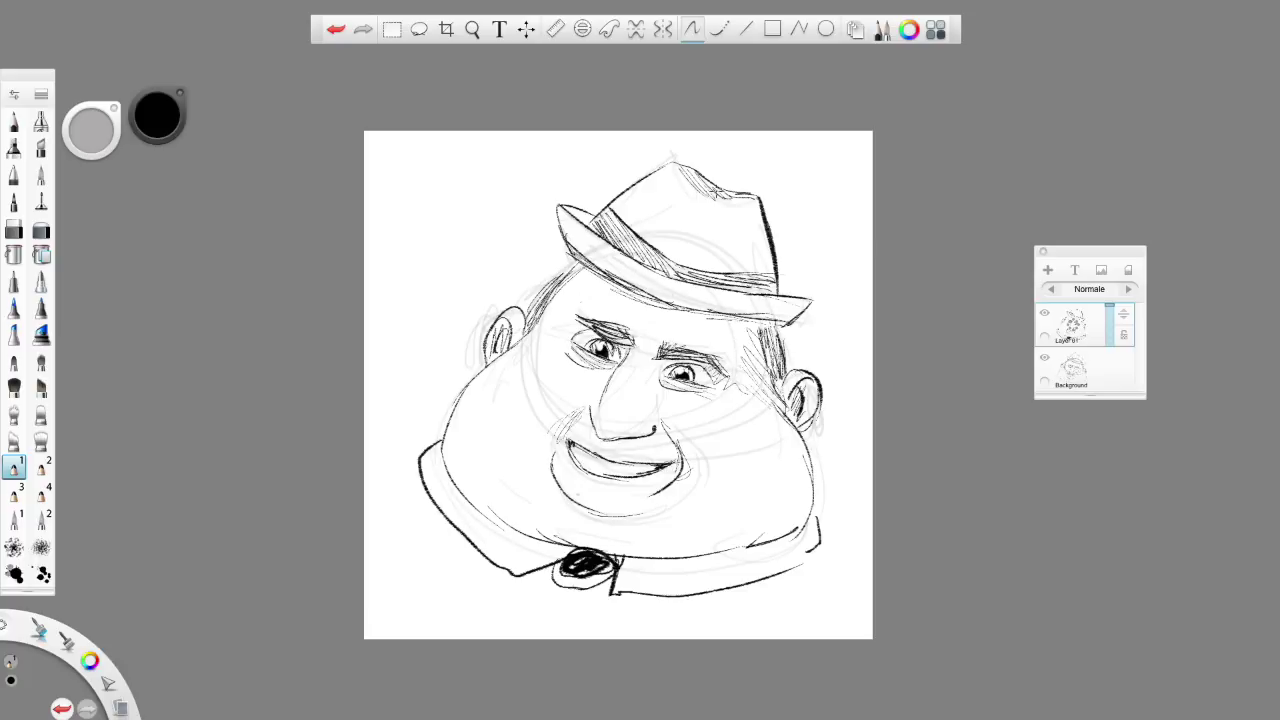
drag(530, 316, 568, 270)
- Hatch shading along the outer edge of the right jowl below the ear
mouse_move(794, 458)
mouse_down()
mouse_move(788, 494)
mouse_move(785, 482)
mouse_up()
mouse_move(792, 444)
mouse_down()
mouse_move(774, 510)
mouse_move(785, 512)
mouse_up()
drag(808, 432, 797, 502)
drag(806, 454, 785, 528)
drag(796, 502, 779, 528)
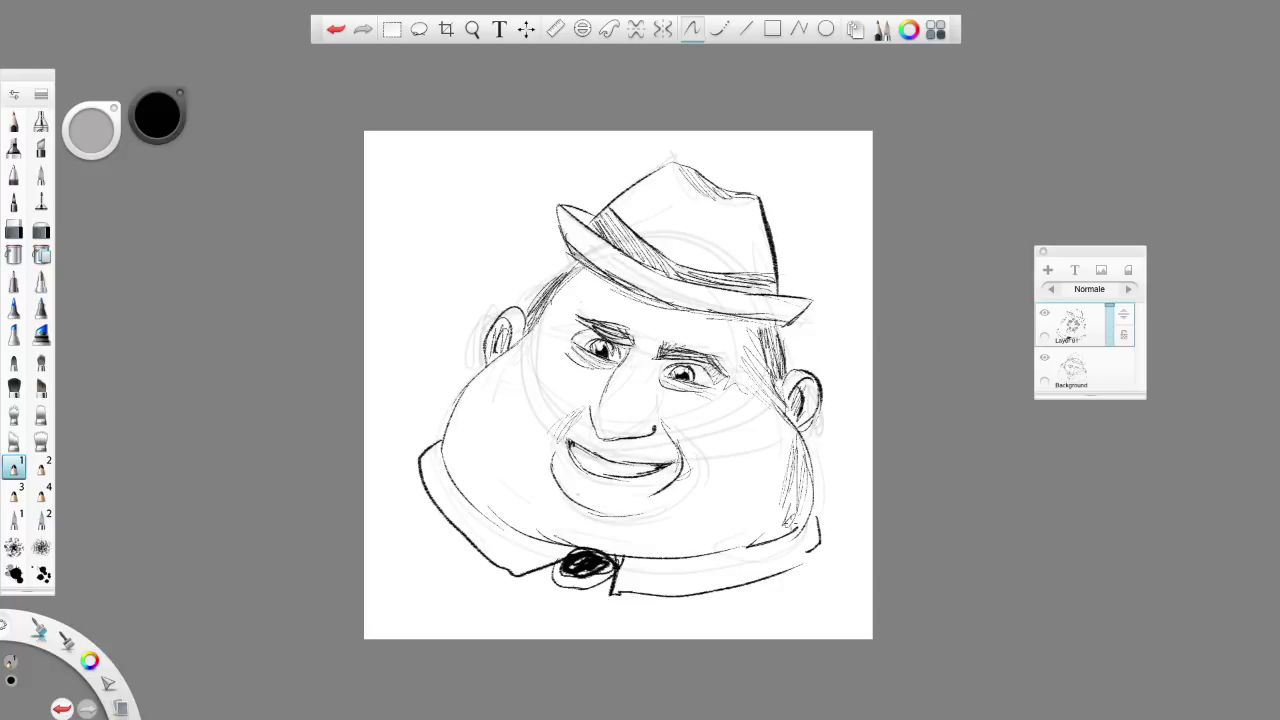
- Hatch shading beside the nose and along the underside of the chin
drag(576, 410, 545, 440)
mouse_move(624, 504)
mouse_down()
mouse_move(586, 498)
mouse_move(616, 514)
mouse_up()
drag(674, 470, 634, 510)
drag(674, 480, 636, 508)
drag(668, 494, 604, 506)
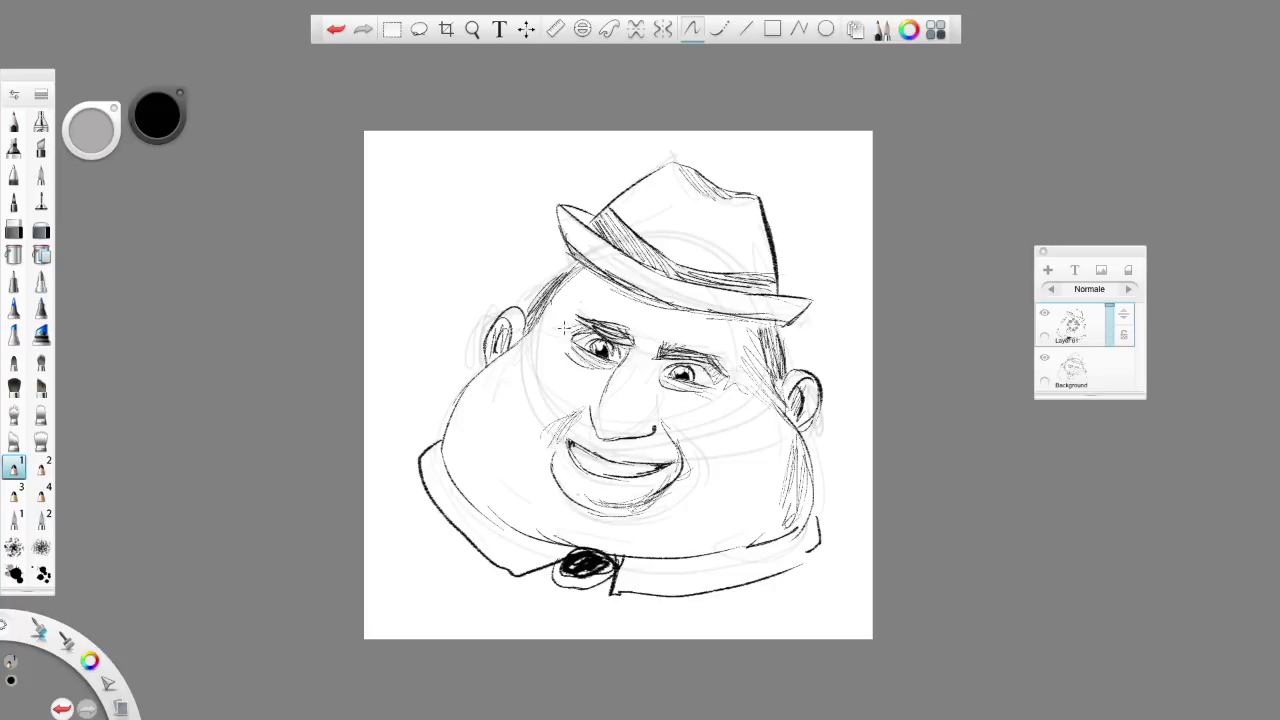
- Darken the right eye's upper lid and hatch shading on the right side of the hat's crown
drag(686, 356, 706, 364)
mouse_move(712, 228)
mouse_down()
mouse_move(754, 210)
mouse_move(756, 222)
mouse_up()
drag(740, 272, 754, 242)
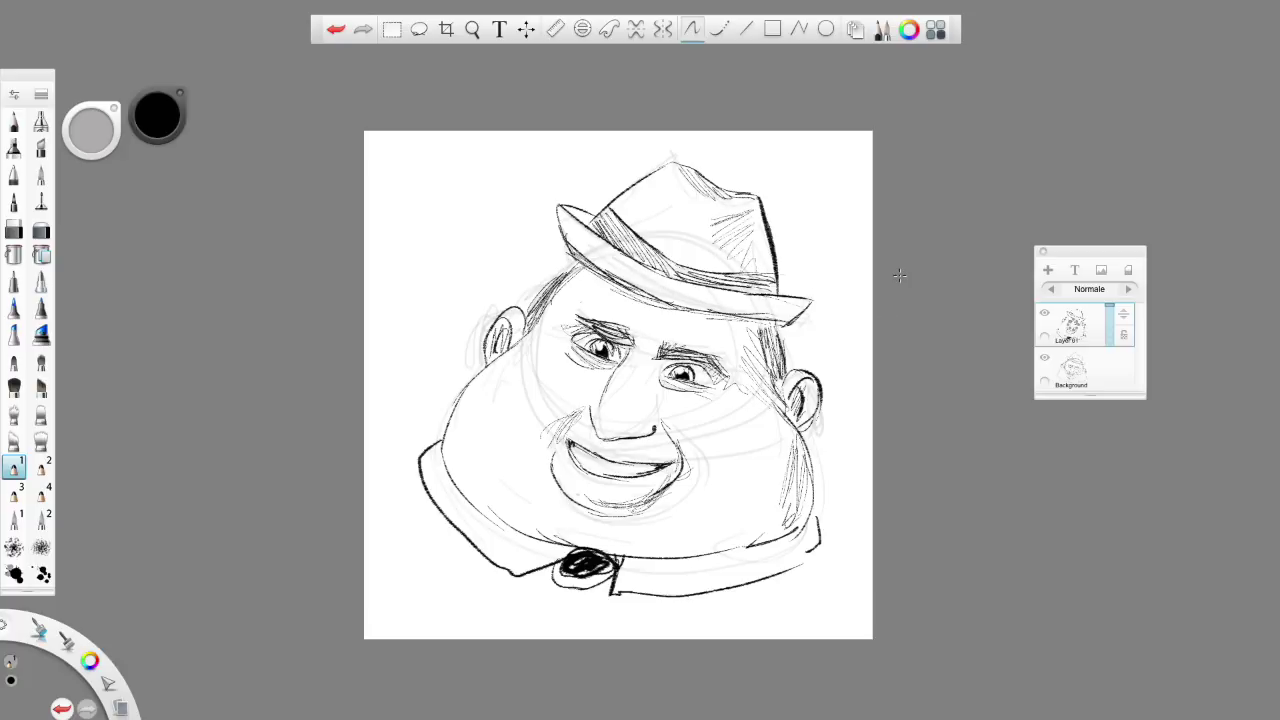
- Duplicate the ink layer and hatch shading inside the open mouth on the copy
click(1078, 325)
click(1066, 313)
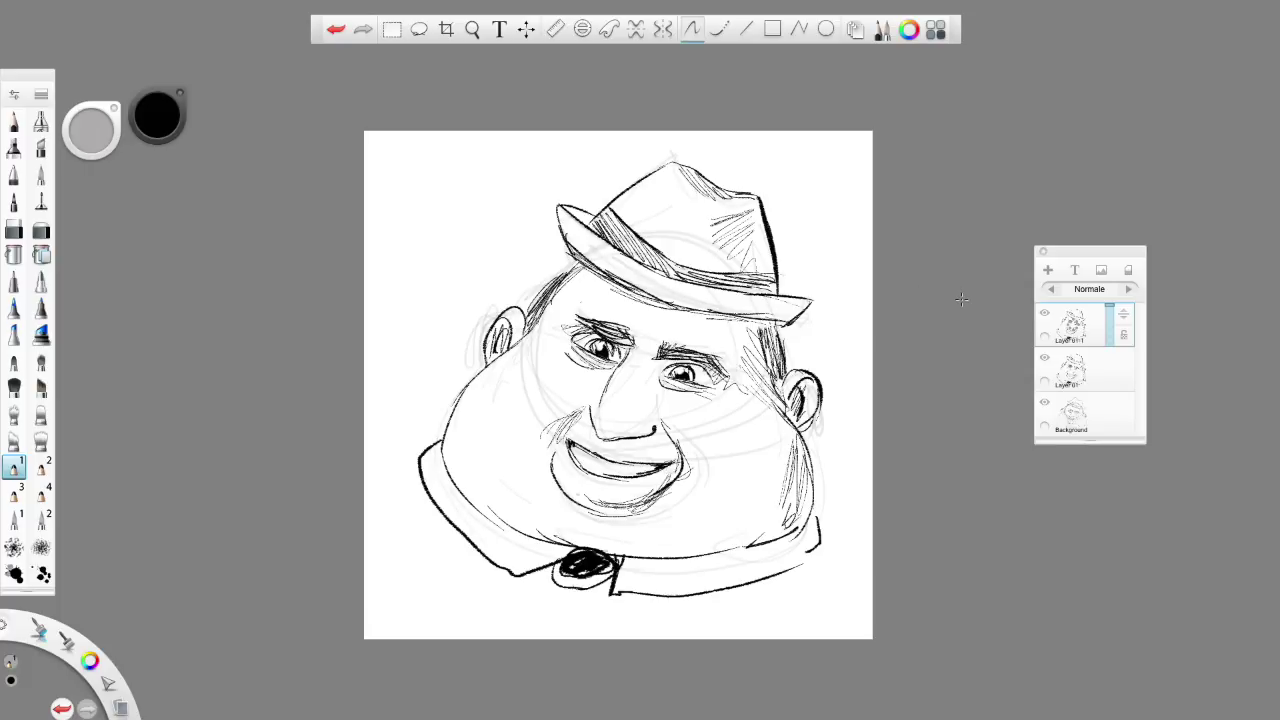
mouse_move(606, 434)
mouse_down()
mouse_move(636, 452)
mouse_move(652, 432)
mouse_move(658, 486)
mouse_move(646, 486)
mouse_up()
drag(586, 458, 628, 476)
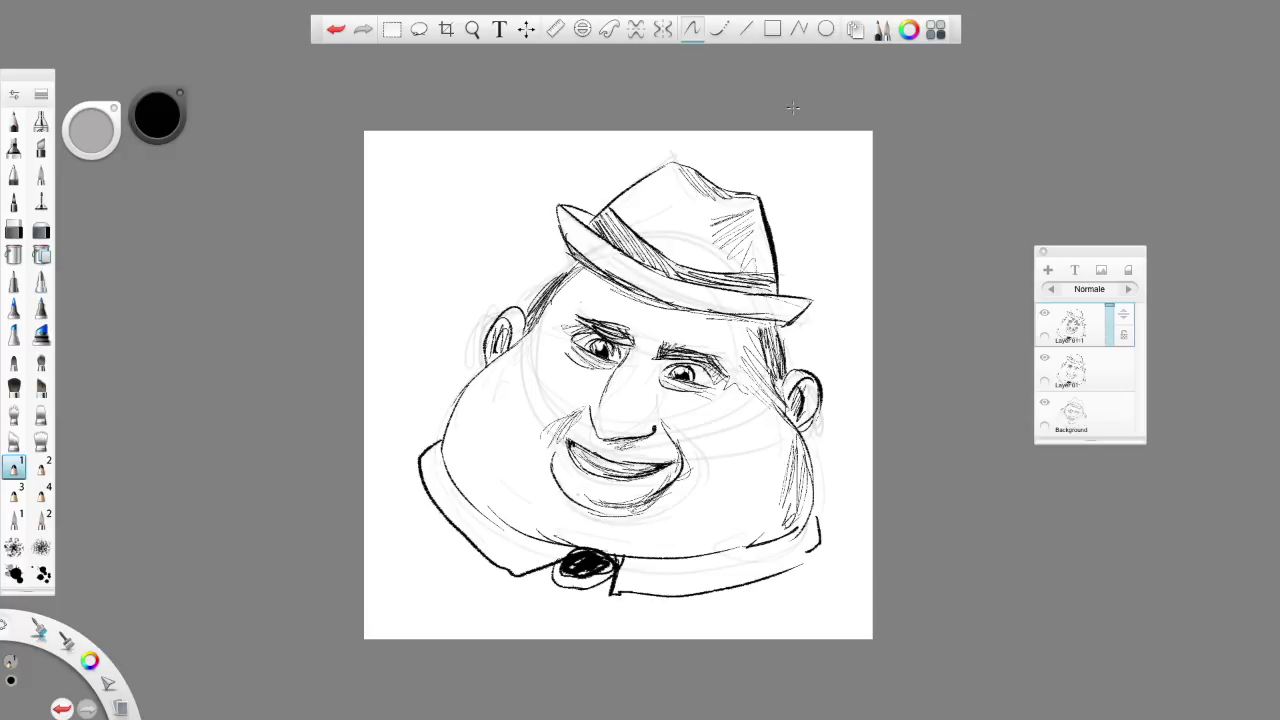
- Hatch shading along the nose's side and the smile folds at both sides of the mouth
mouse_move(664, 384)
mouse_down()
mouse_move(720, 398)
mouse_move(656, 430)
mouse_up()
drag(682, 450, 692, 484)
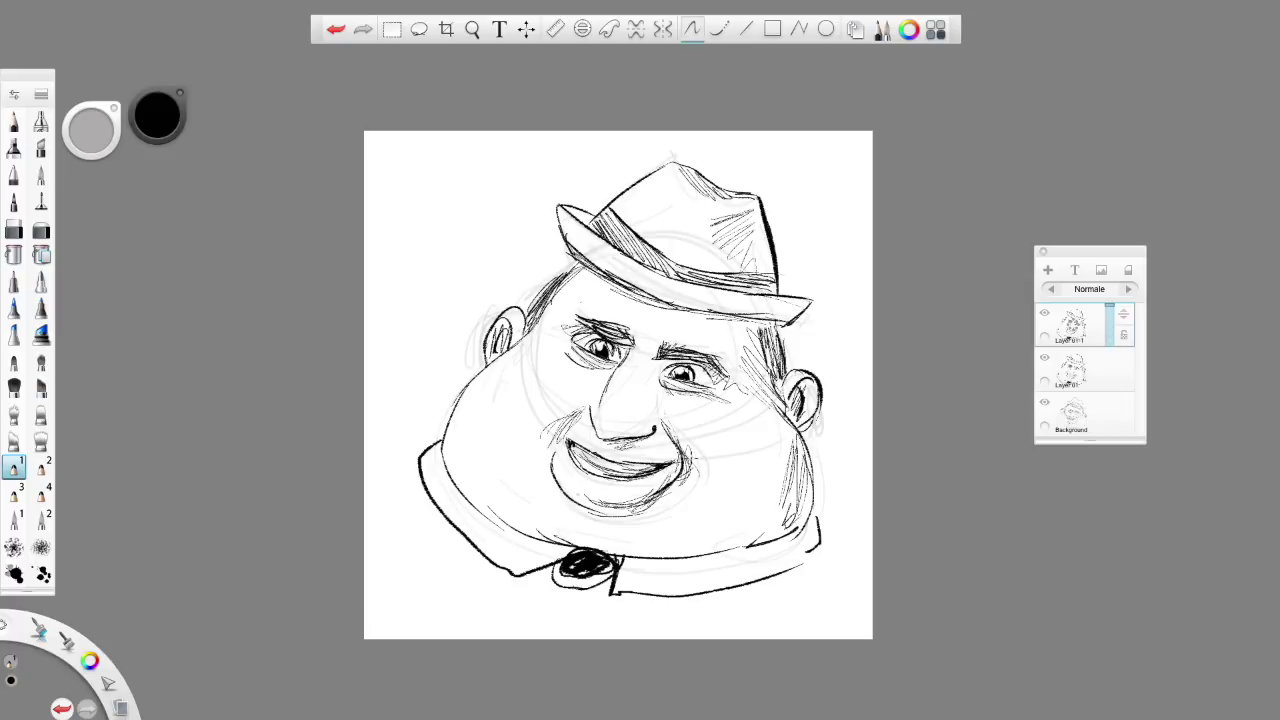
drag(562, 420, 546, 452)
drag(564, 439, 546, 464)
drag(690, 460, 688, 480)
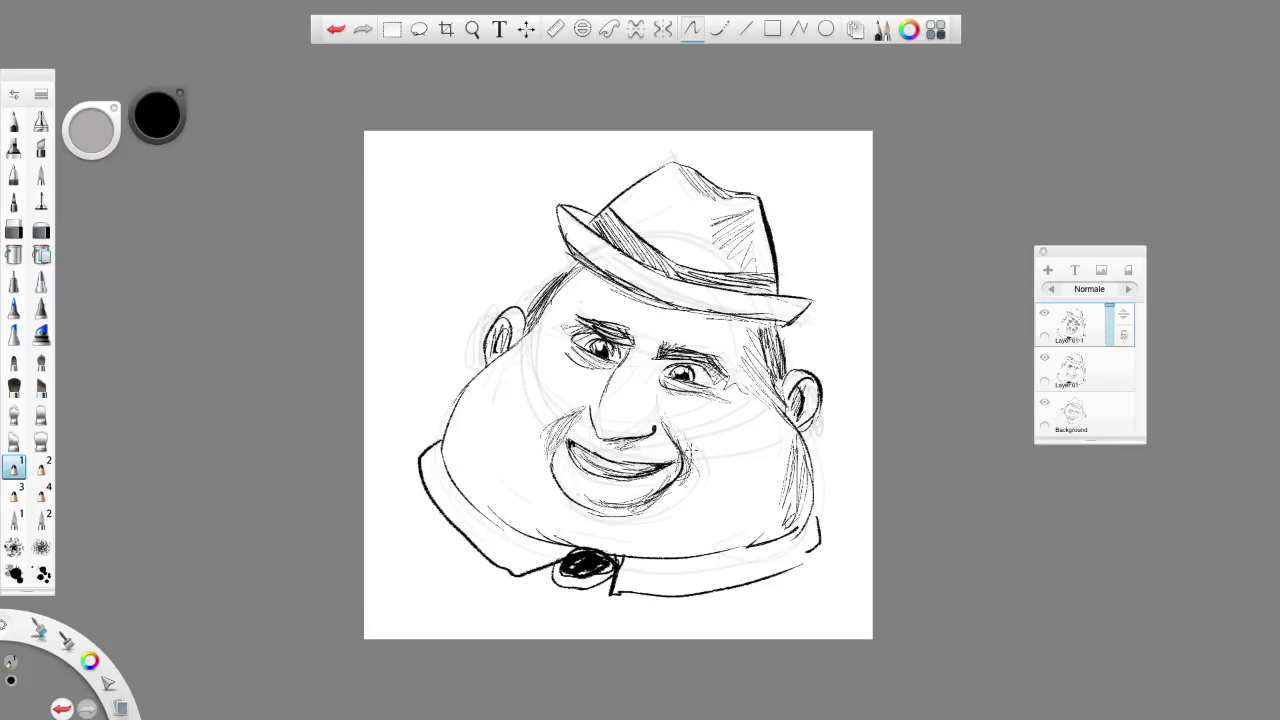